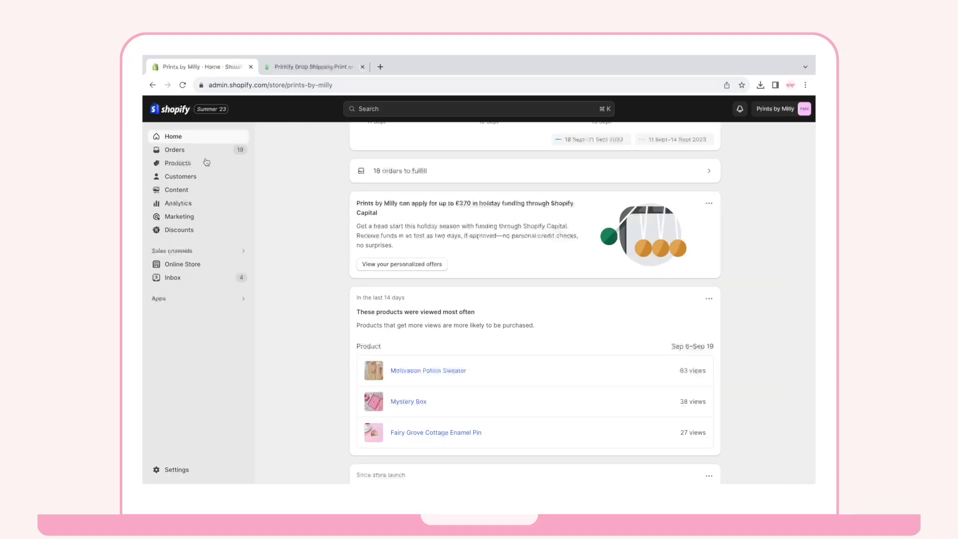
Open the installed Printify: Print on Demand app from the Shopify admin and launch its full site
{"action": "left_click", "coordinate": [187, 302]}
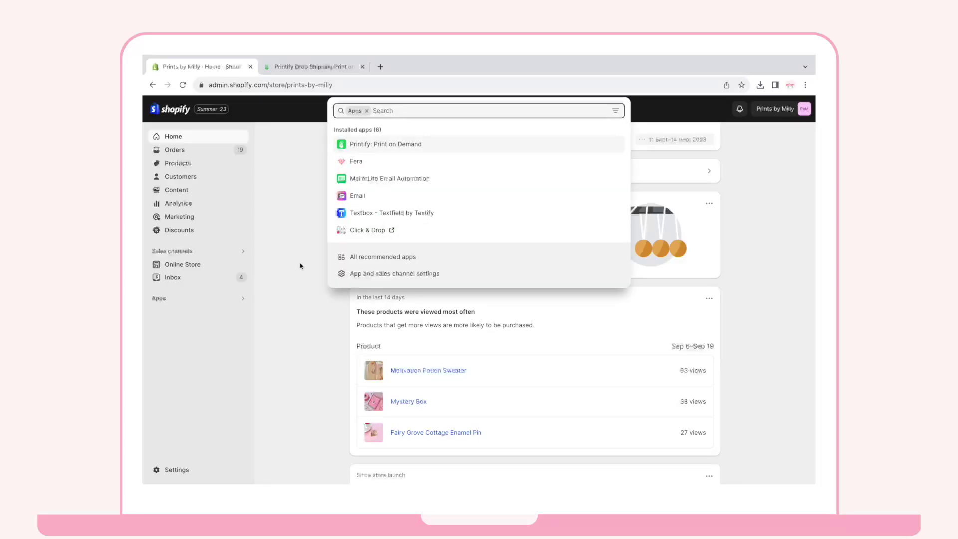
{"action": "left_click", "coordinate": [387, 145]}
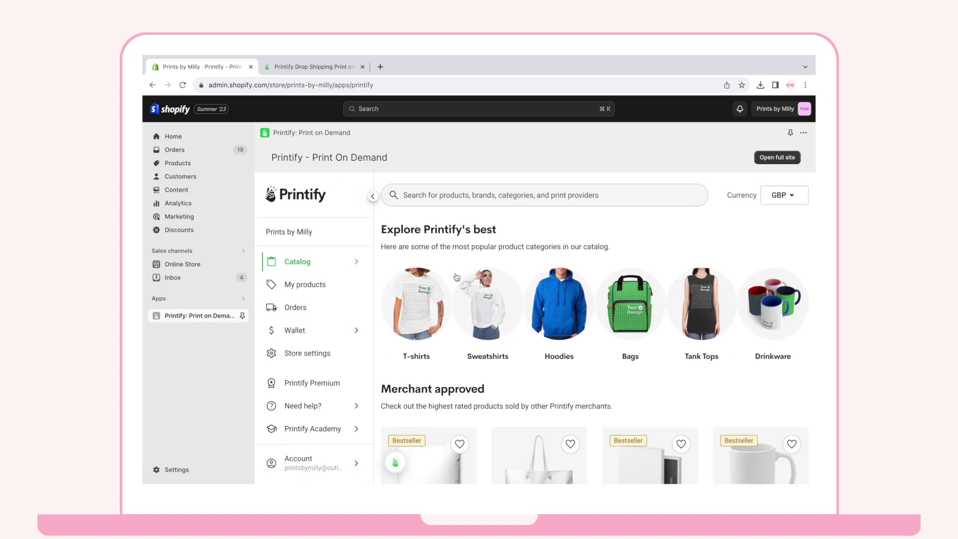
{"action": "scroll", "coordinate": [451, 180], "scroll_direction": "down", "scroll_amount": 2}
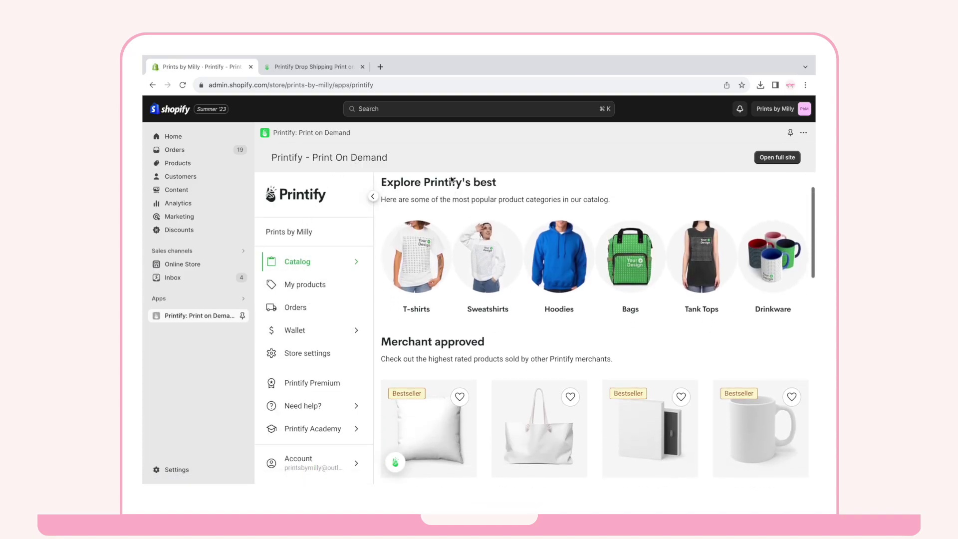
{"action": "scroll", "coordinate": [479, 179], "scroll_direction": "up", "scroll_amount": 2}
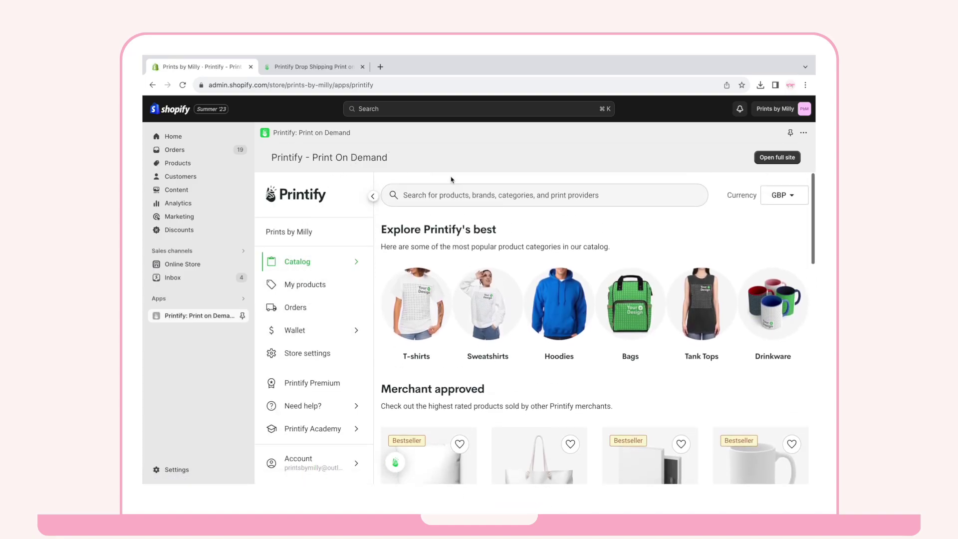
{"action": "left_click", "coordinate": [761, 158]}
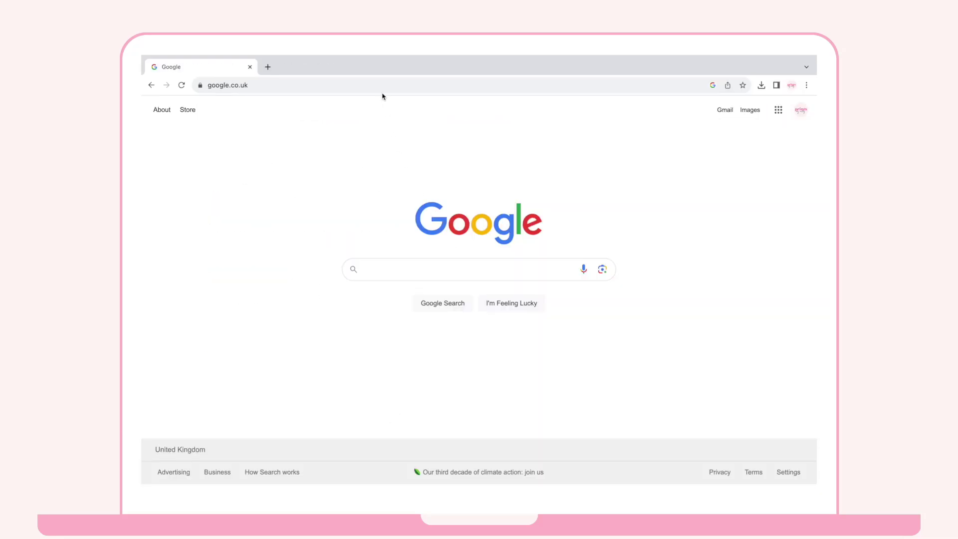
Go to canva.com in the browser
{"action": "left_click", "coordinate": [379, 81]}
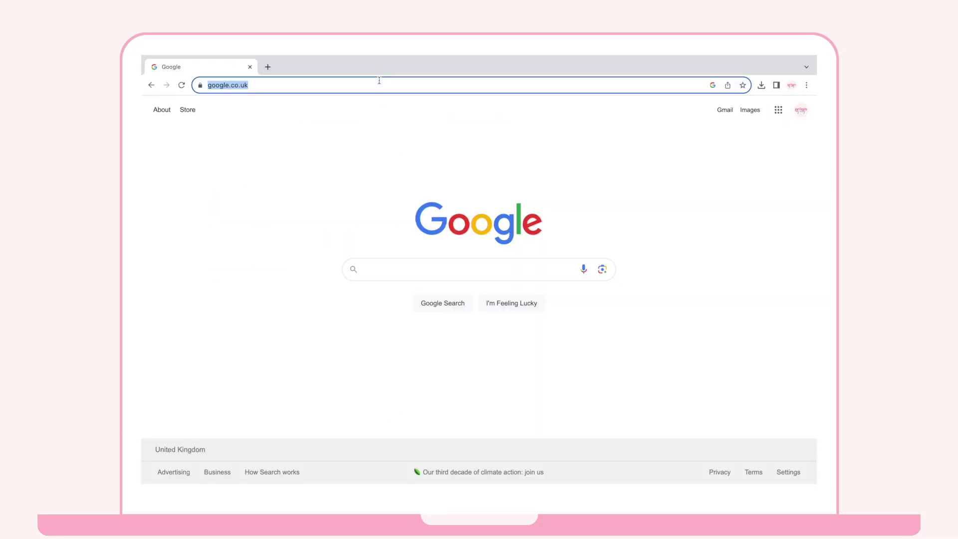
{"action": "type", "text": "canva.com"}
{"action": "key", "text": "Return"}
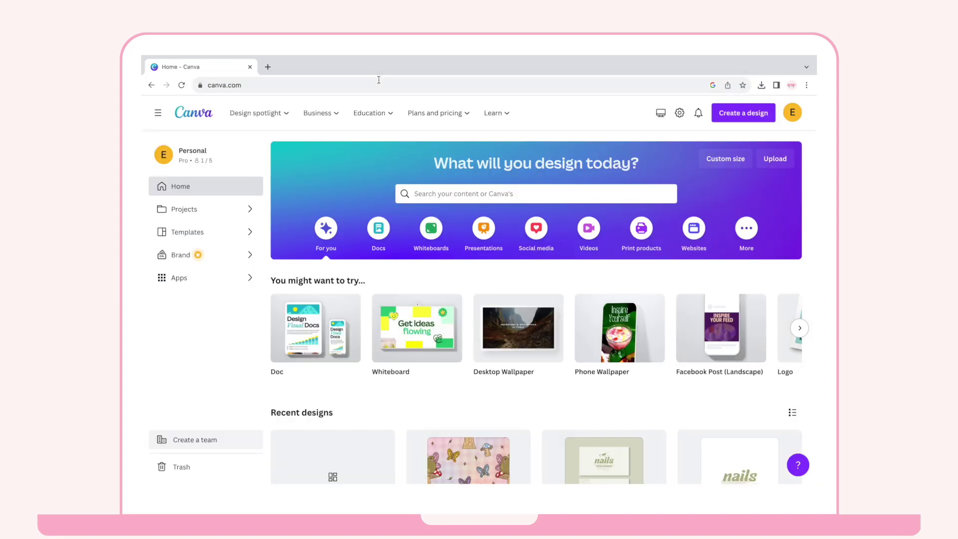
Search the Canva templates for "phone wallpaper" and create a blank Phone Wallpaper design
{"action": "left_click", "coordinate": [521, 193]}
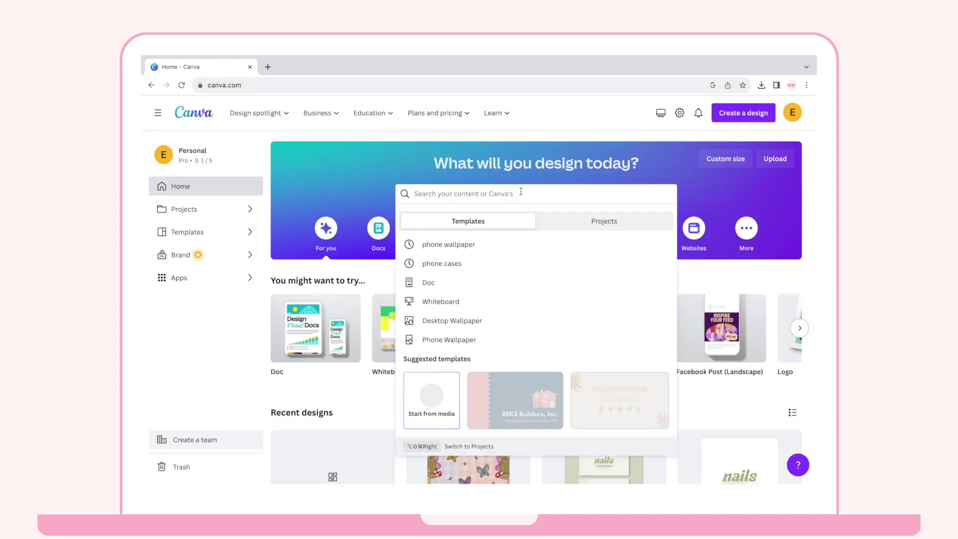
{"action": "type", "text": "phone wallpaper"}
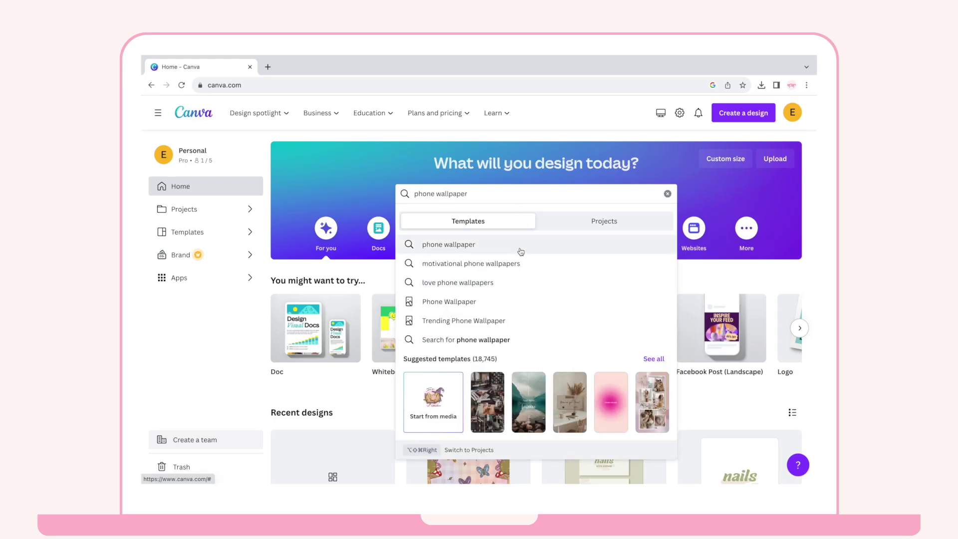
{"action": "left_click", "coordinate": [520, 248]}
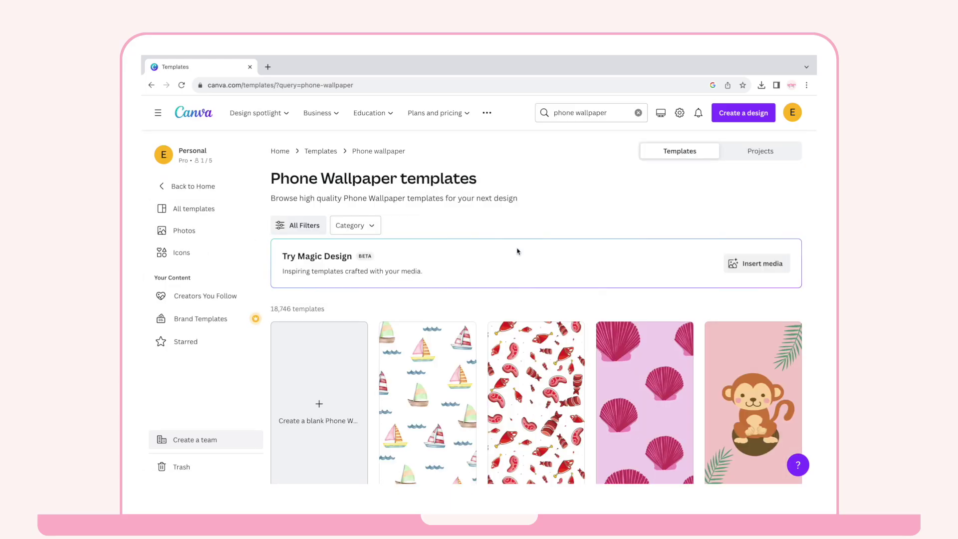
{"action": "left_click", "coordinate": [320, 401]}
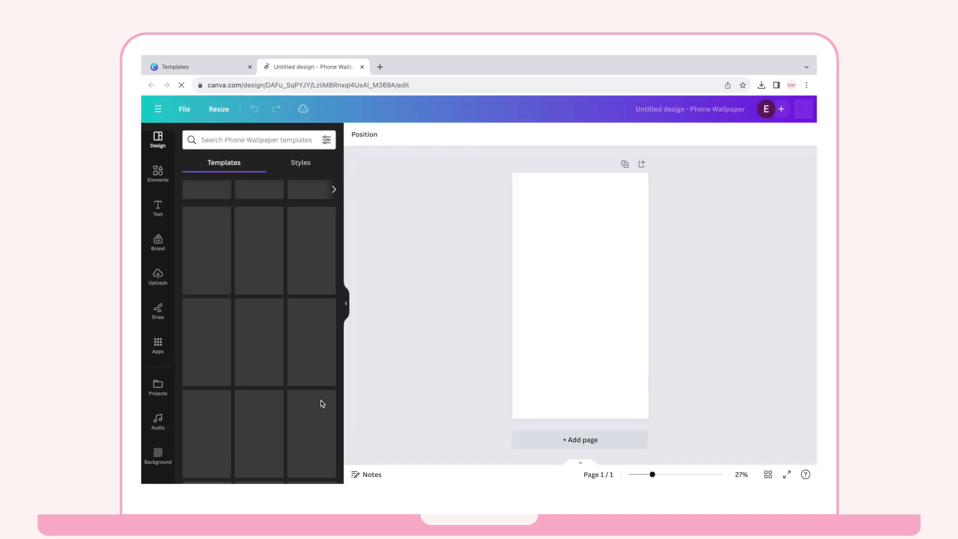
Collapse the templates pane and paste the copied pink gingham spell-book artwork onto the blank page
{"action": "left_click", "coordinate": [345, 305]}
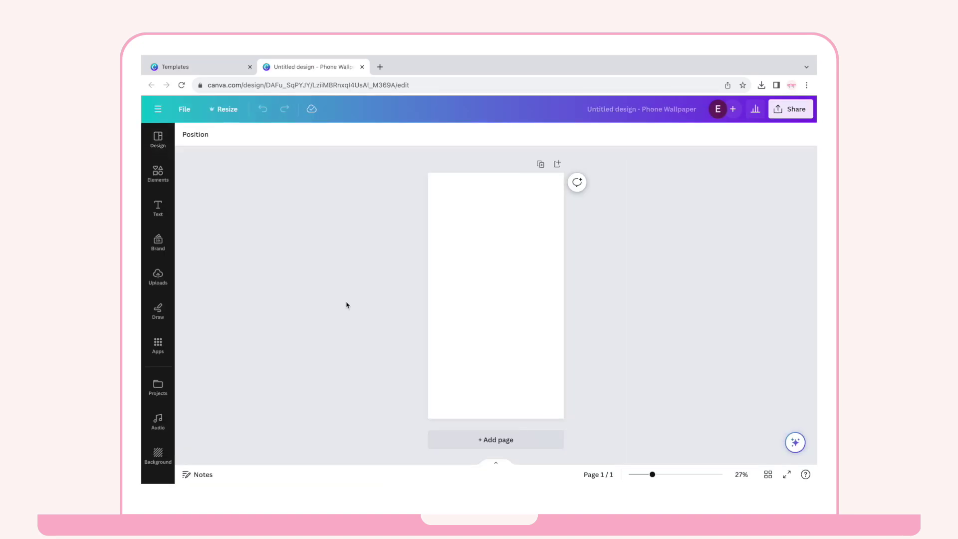
{"action": "key", "text": "super+v"}
{"action": "left_click", "coordinate": [600, 213]}
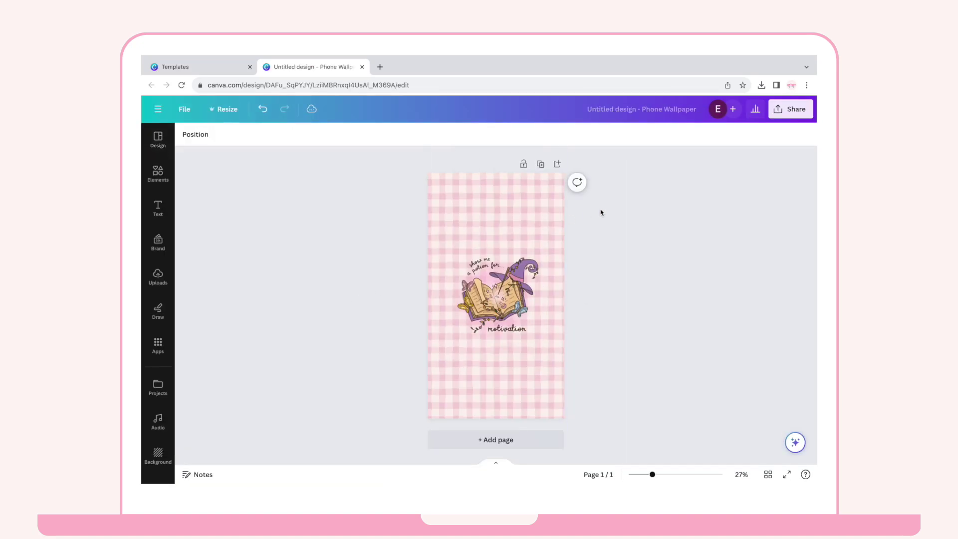
Download the phone wallpaper design as a PNG at an increased export size
{"action": "left_click", "coordinate": [789, 109]}
{"action": "left_click", "coordinate": [676, 348]}
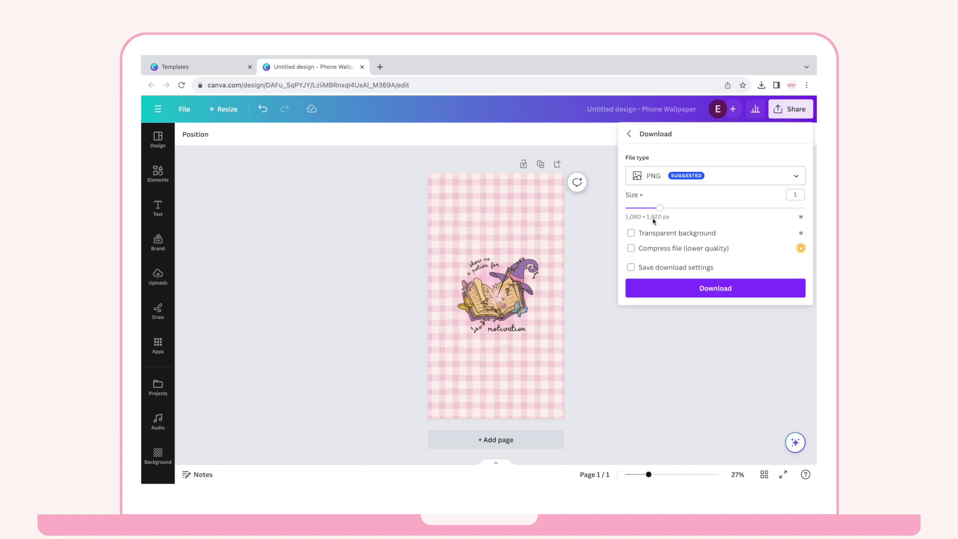
{"action": "left_click_drag", "start_coordinate": [660, 208], "coordinate": [728, 213]}
{"action": "left_click", "coordinate": [714, 291]}
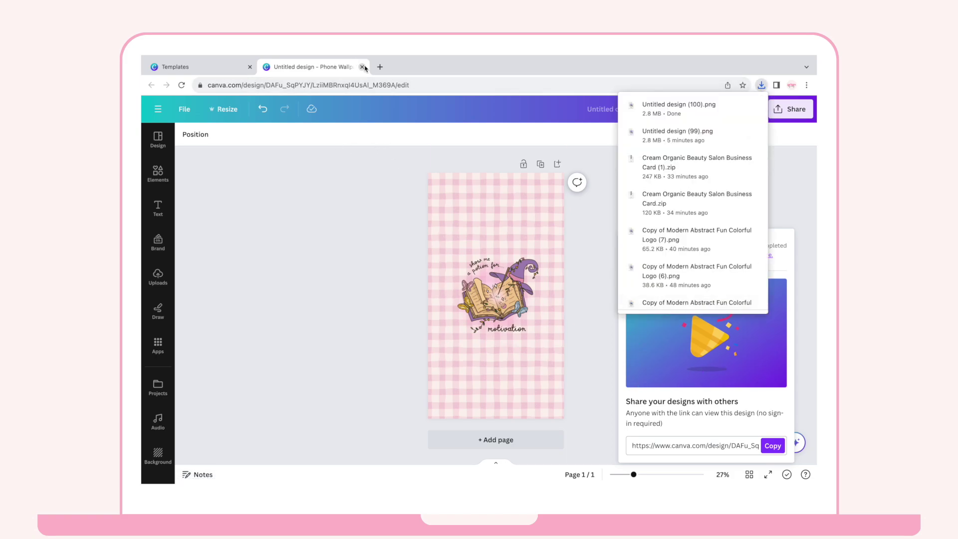
Close the Canva pages, switch to printify.com in a new tab and enter the store account
{"action": "left_click", "coordinate": [379, 67]}
{"action": "left_click", "coordinate": [250, 67]}
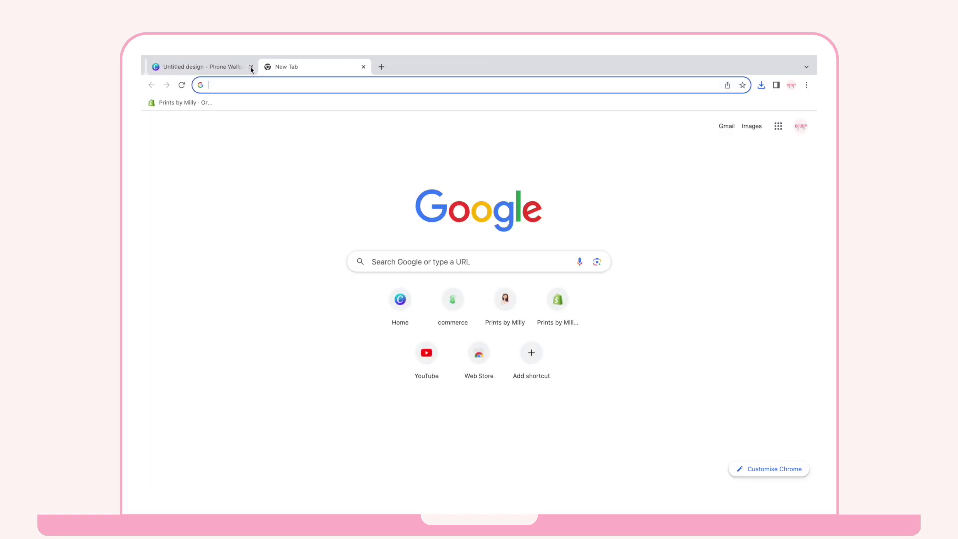
{"action": "left_click", "coordinate": [249, 67]}
{"action": "type", "text": "printify.com"}
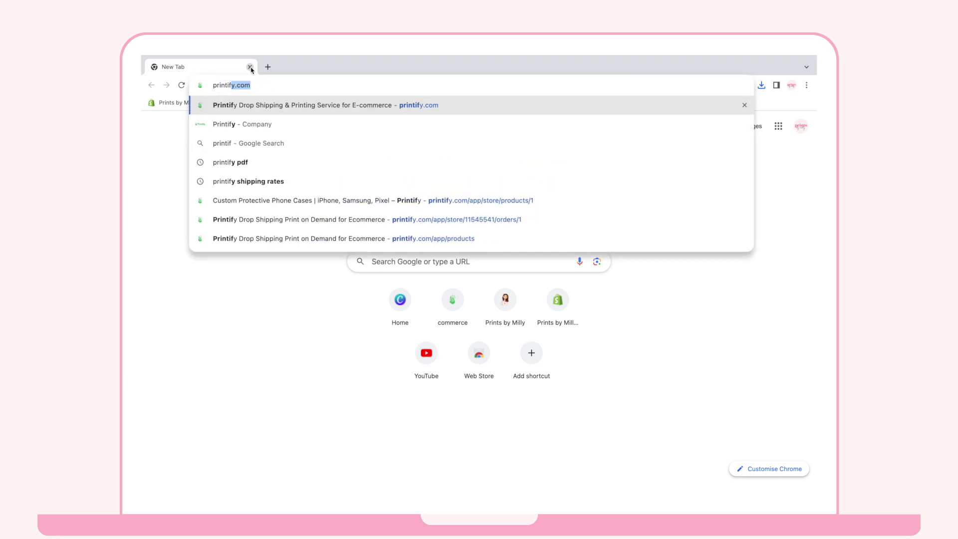
{"action": "key", "text": "Return"}
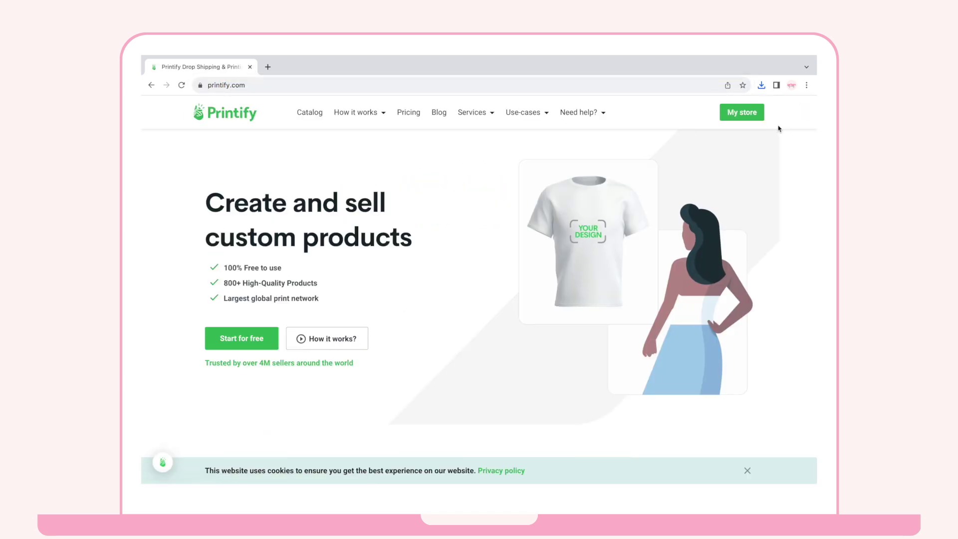
{"action": "left_click", "coordinate": [758, 121]}
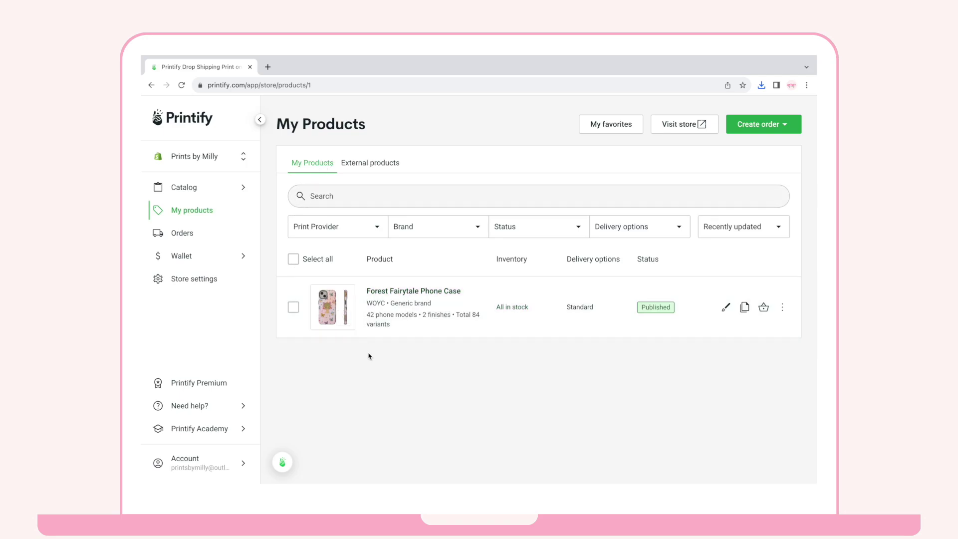
Open the catalog's featured products and search it for "phone case"
{"action": "left_click", "coordinate": [243, 189]}
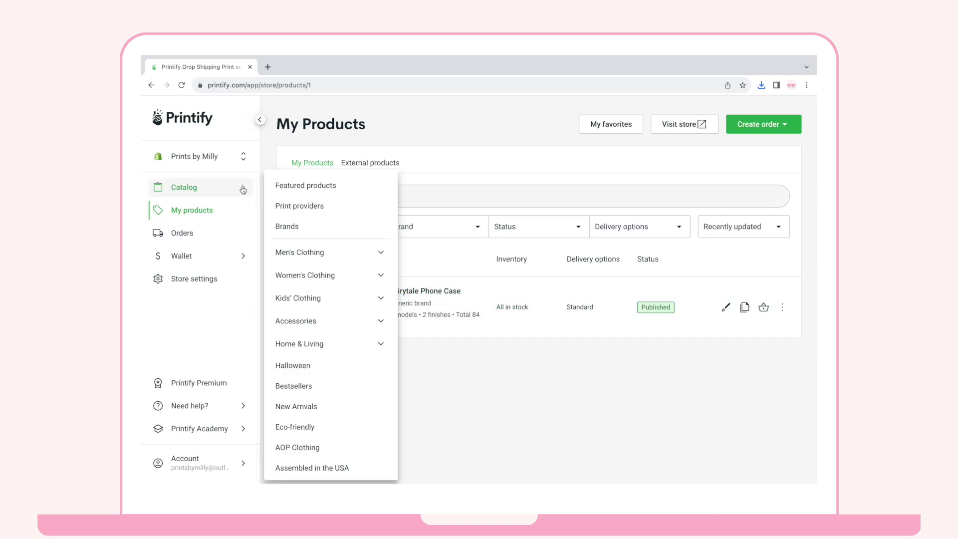
{"action": "left_click", "coordinate": [306, 186]}
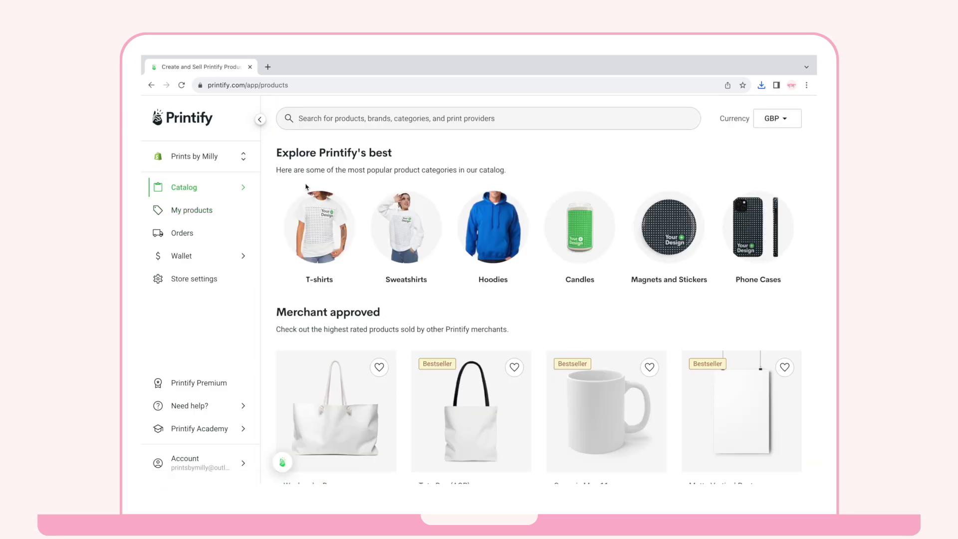
{"action": "left_click", "coordinate": [406, 119]}
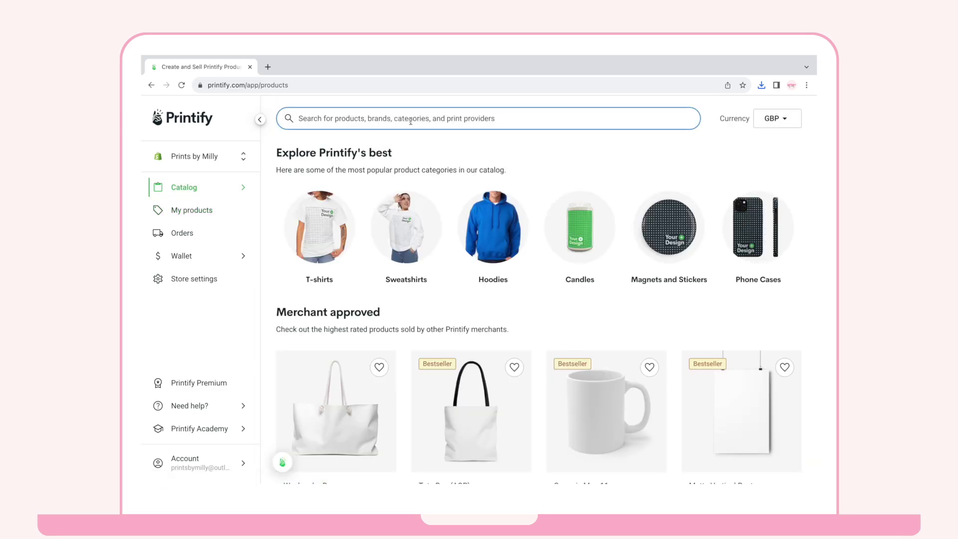
{"action": "type", "text": "phone case"}
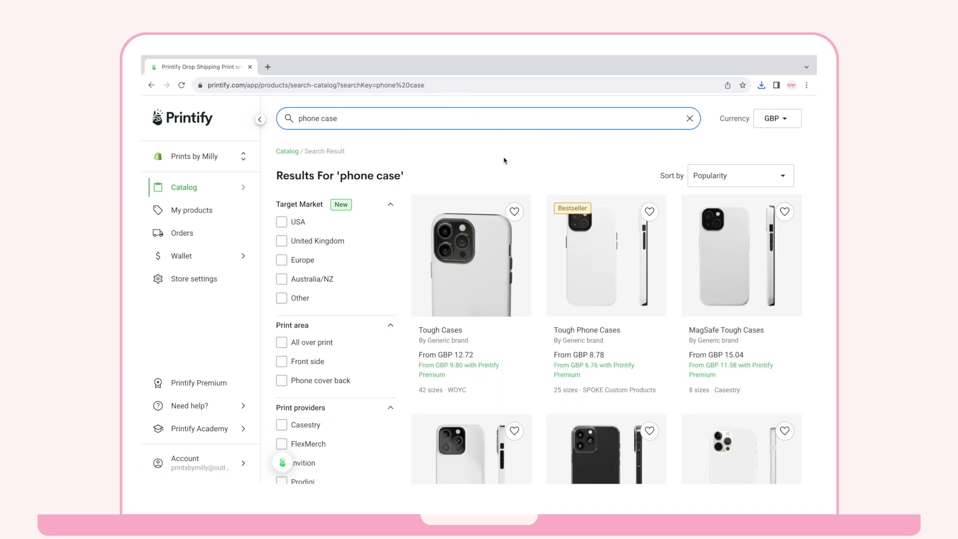
Browse the phone case results and open the Tough Cases product by Generic brand
{"action": "scroll", "coordinate": [639, 159], "scroll_direction": "down", "scroll_amount": 3}
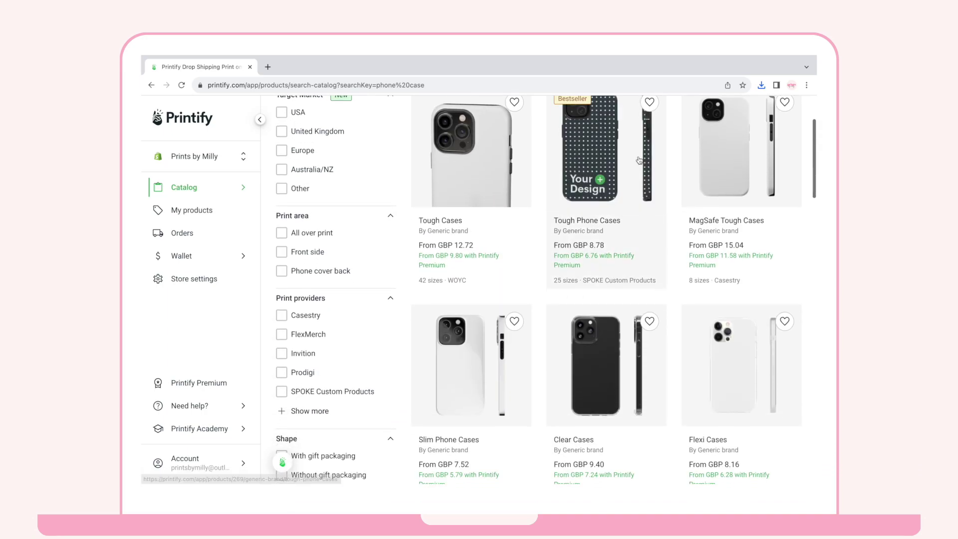
{"action": "scroll", "coordinate": [640, 160], "scroll_direction": "down", "scroll_amount": 4}
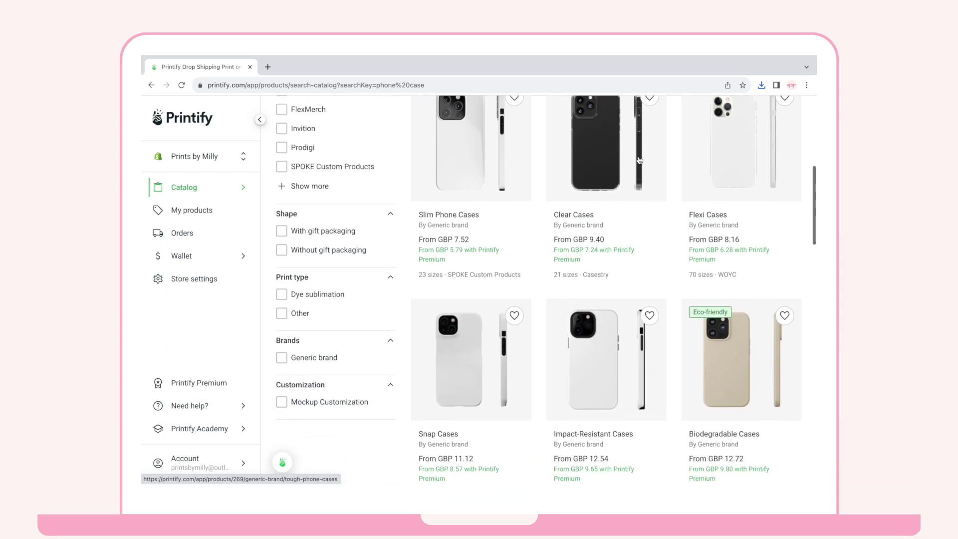
{"action": "scroll", "coordinate": [639, 160], "scroll_direction": "down", "scroll_amount": 2}
{"action": "scroll", "coordinate": [639, 160], "scroll_direction": "up", "scroll_amount": 6}
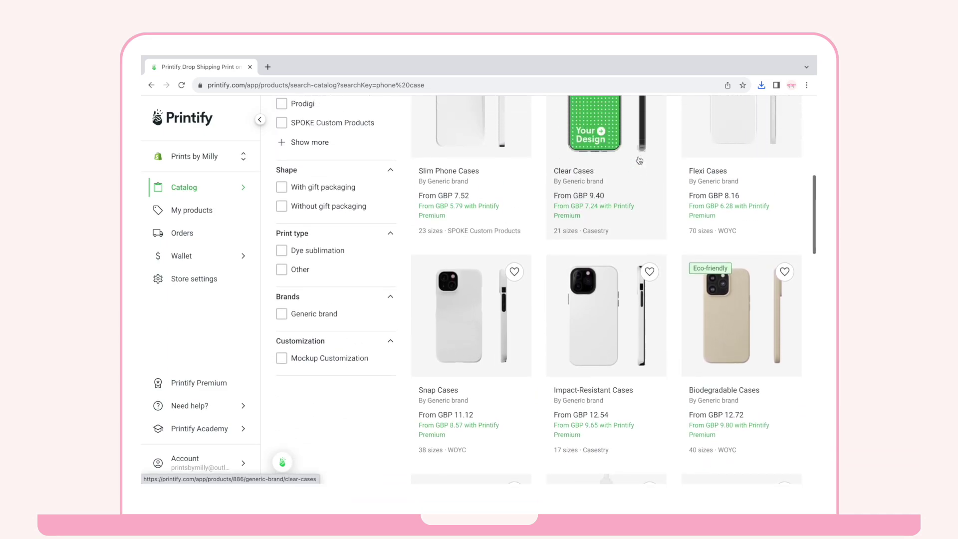
{"action": "scroll", "coordinate": [639, 160], "scroll_direction": "up", "scroll_amount": 2}
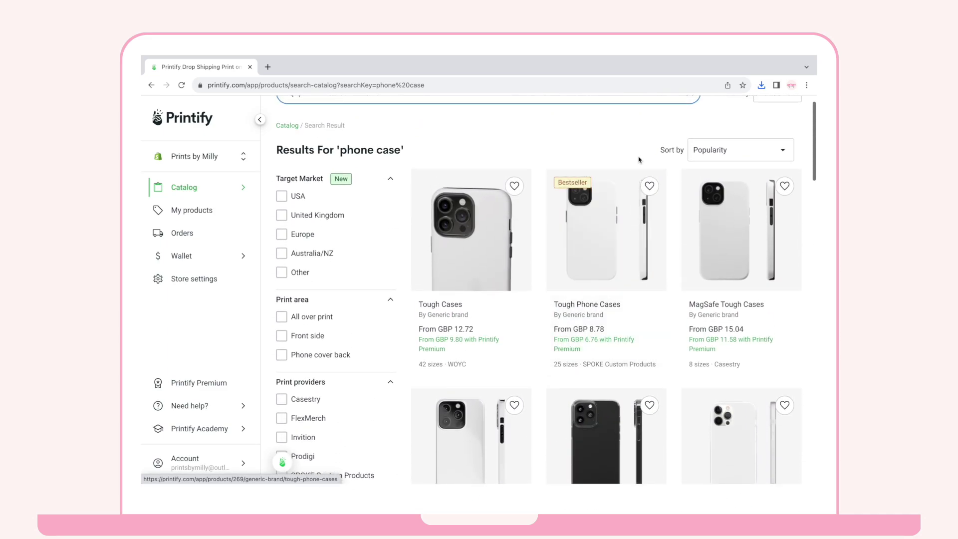
{"action": "left_click", "coordinate": [480, 268]}
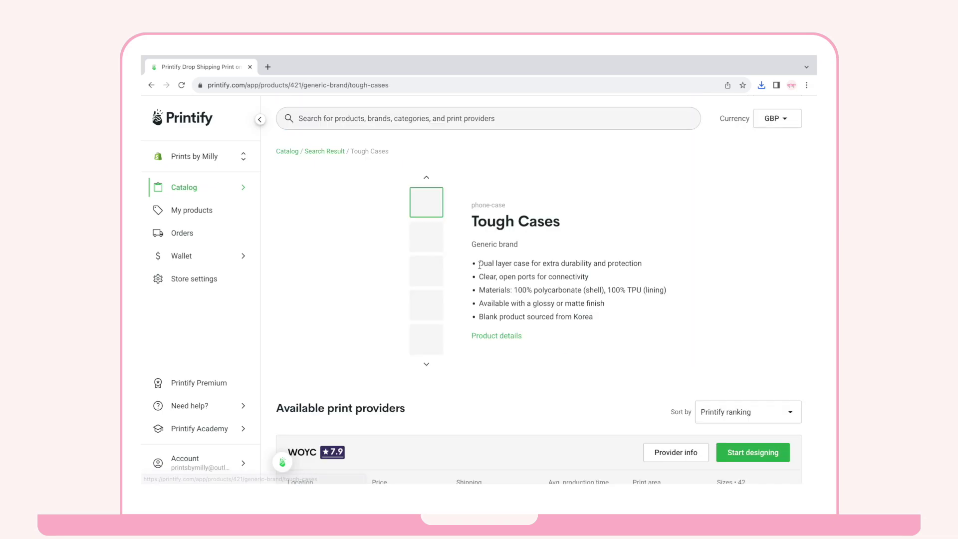
Review the Tough Cases product details and start designing with the print provider WOYC
{"action": "scroll", "coordinate": [684, 366], "scroll_direction": "down", "scroll_amount": 1}
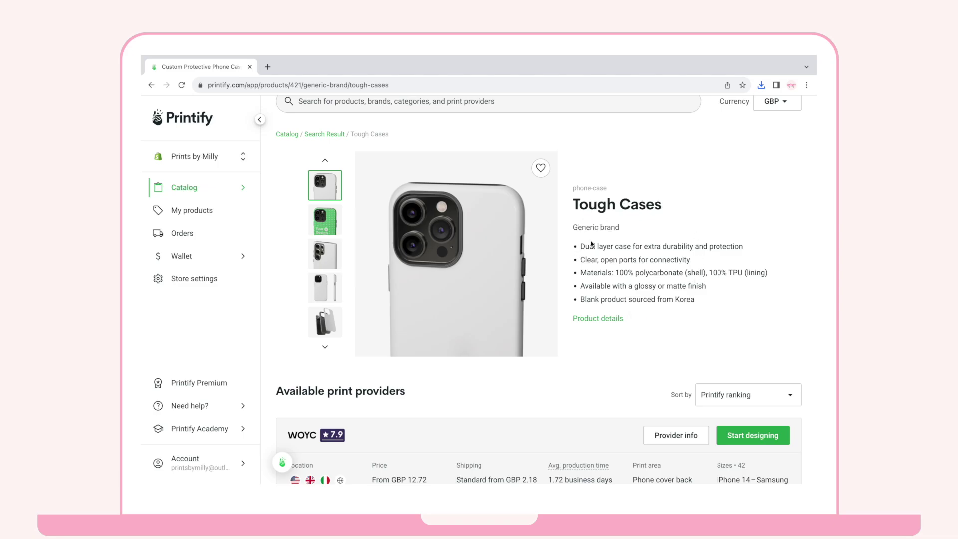
{"action": "left_click", "coordinate": [595, 320]}
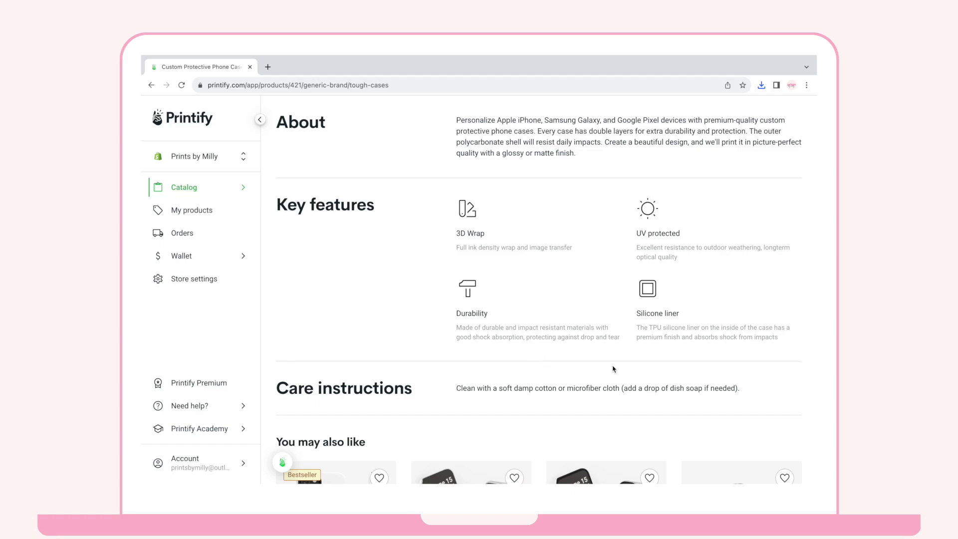
{"action": "scroll", "coordinate": [613, 369], "scroll_direction": "up", "scroll_amount": 7}
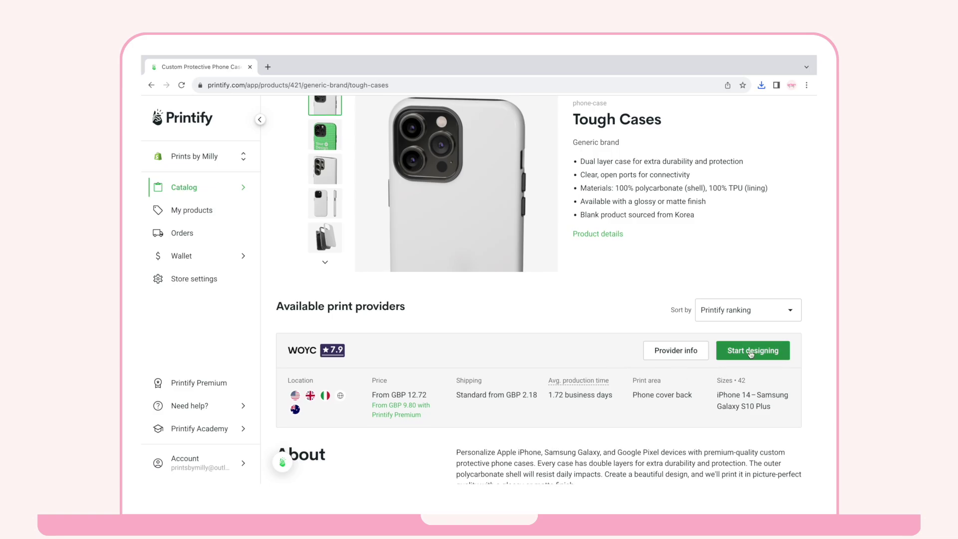
{"action": "left_click", "coordinate": [753, 351]}
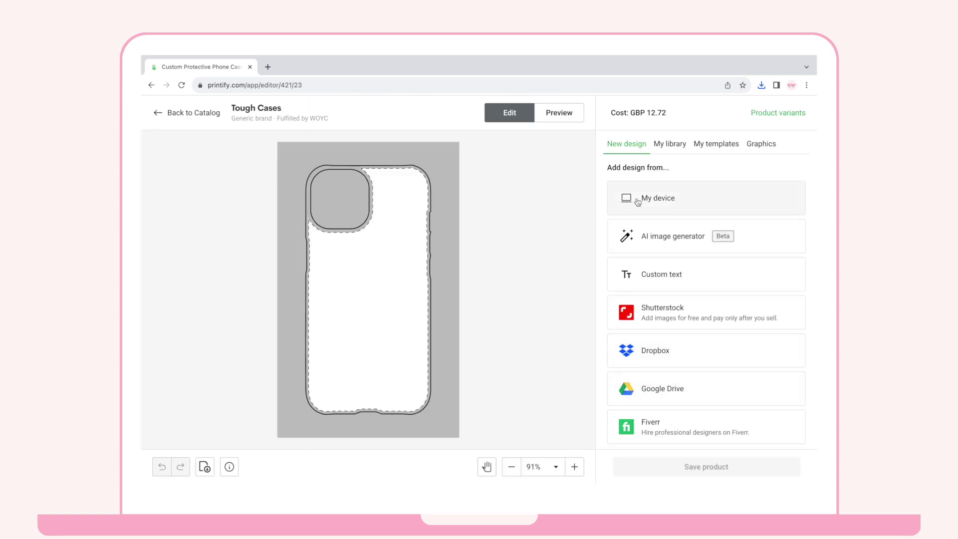
Add Untitled design (100).png from the device to the case and shift it up and left to left position 0
{"action": "left_click", "coordinate": [663, 198]}
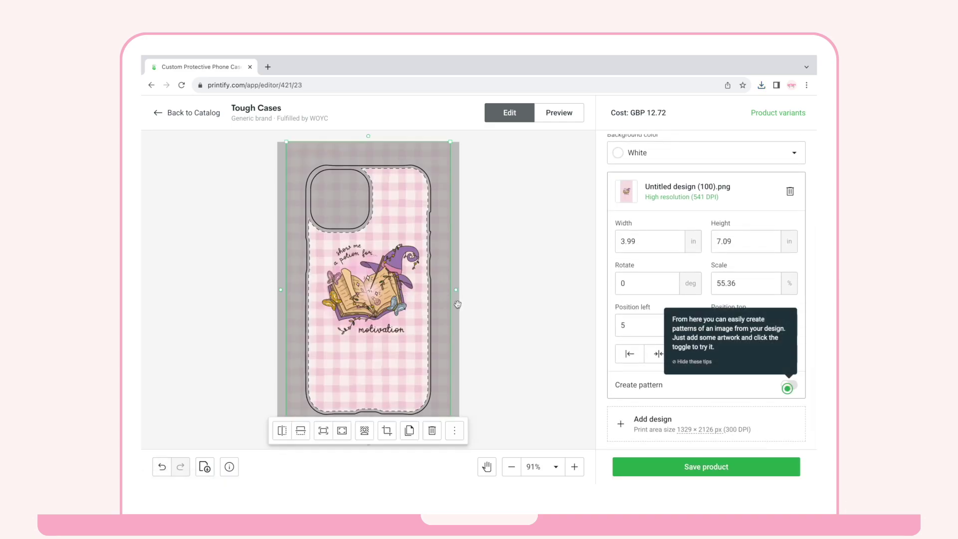
{"action": "left_click_drag", "start_coordinate": [375, 348], "coordinate": [367, 325]}
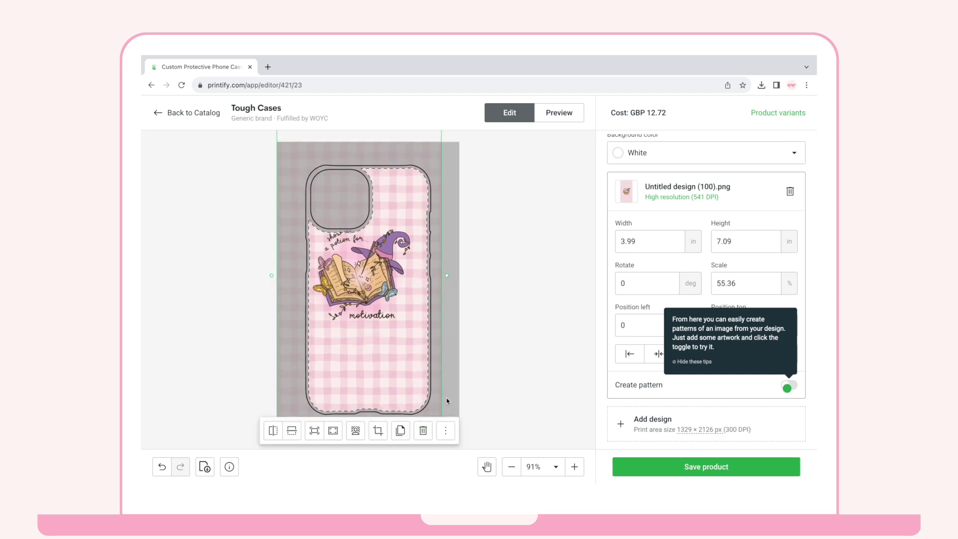
{"action": "left_click", "coordinate": [499, 386]}
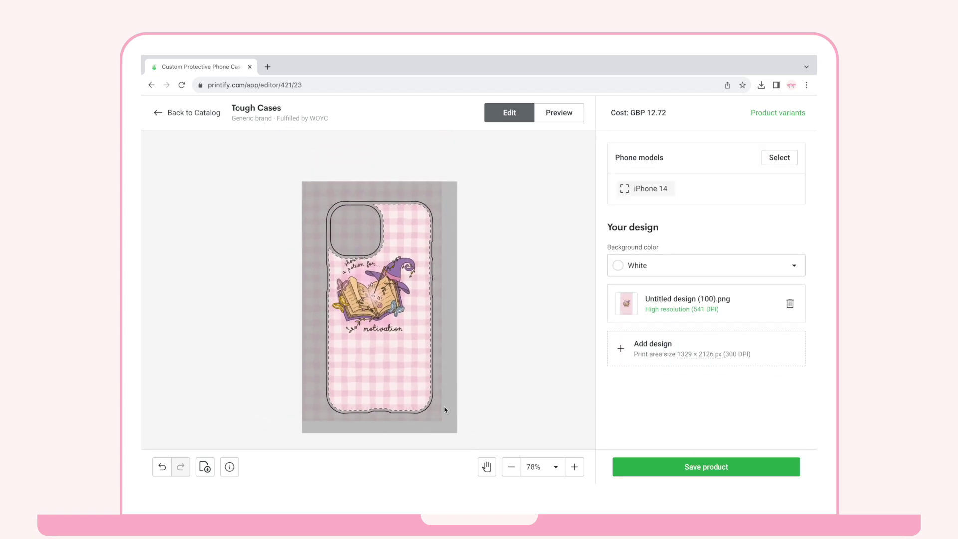
Enlarge the design to 4.43 × 7.87 in so it covers the print area, at position left 0 and top -5.56
{"action": "left_click", "coordinate": [427, 405]}
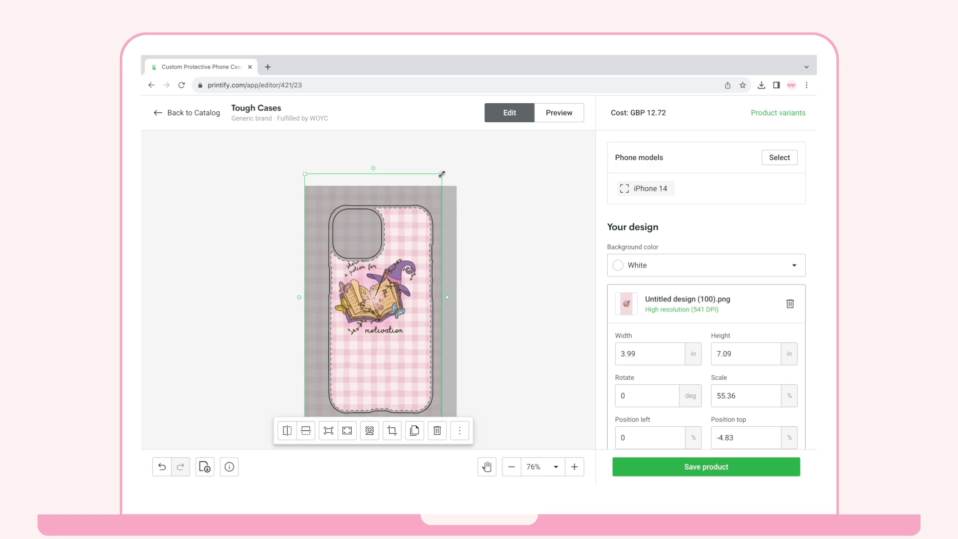
{"action": "left_click_drag", "start_coordinate": [441, 174], "coordinate": [468, 162]}
{"action": "left_click_drag", "start_coordinate": [415, 226], "coordinate": [413, 251]}
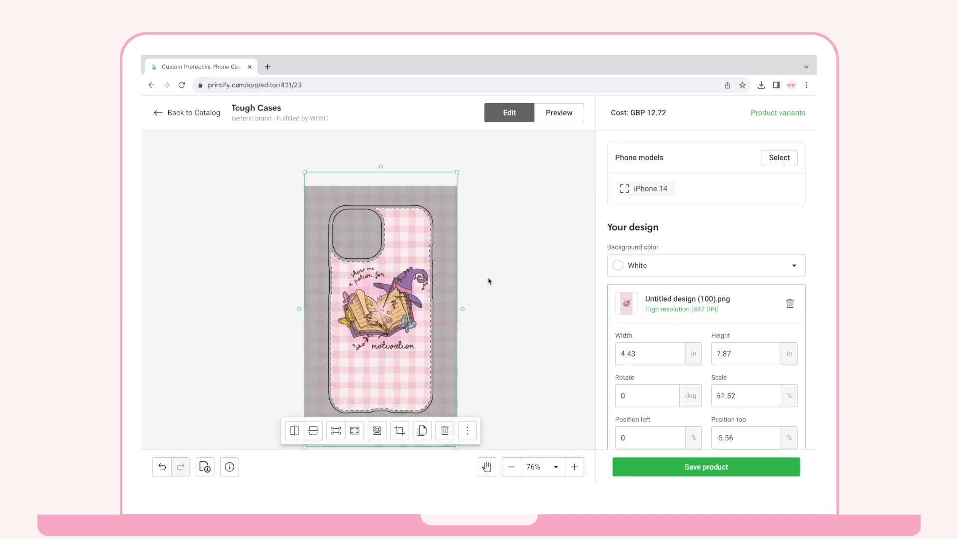
{"action": "left_click", "coordinate": [488, 281]}
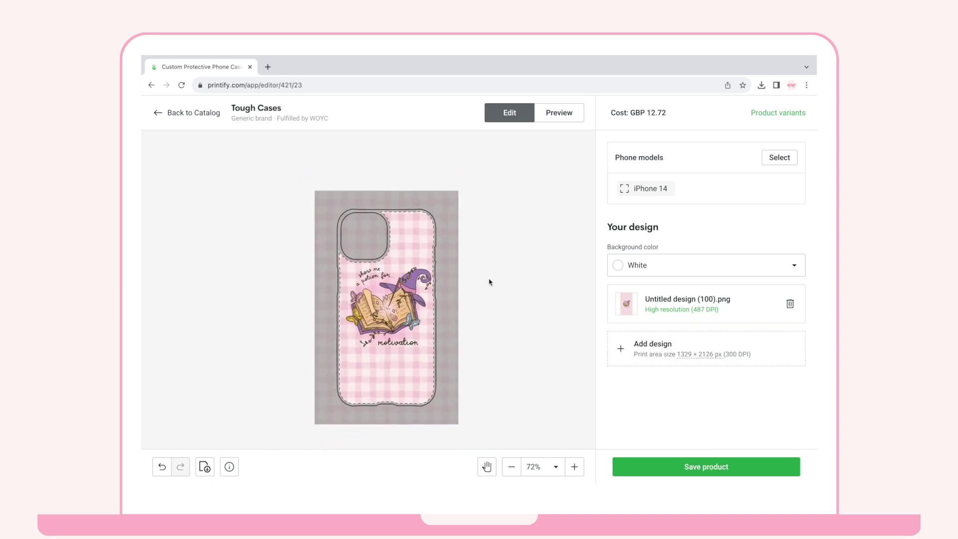
Add the other iPhone 14 models, all iPhone 13 models and iPhone 12 to the case's phone models
{"action": "left_click", "coordinate": [780, 158]}
{"action": "left_click", "coordinate": [730, 194]}
{"action": "left_click", "coordinate": [722, 215]}
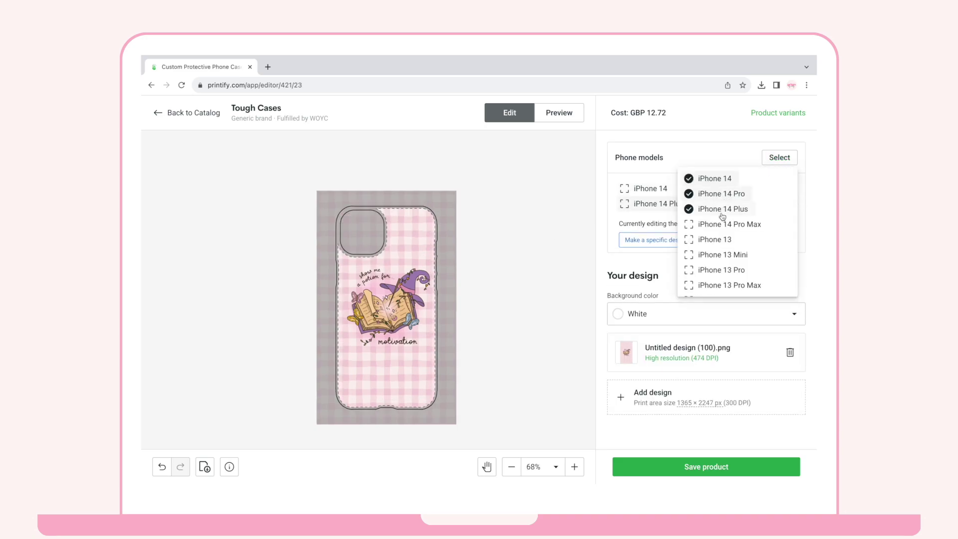
{"action": "left_click", "coordinate": [721, 240]}
{"action": "left_click", "coordinate": [720, 256]}
{"action": "left_click", "coordinate": [721, 271]}
{"action": "left_click", "coordinate": [721, 285]}
{"action": "scroll", "coordinate": [720, 264], "scroll_direction": "down", "scroll_amount": 2}
{"action": "left_click", "coordinate": [721, 230]}
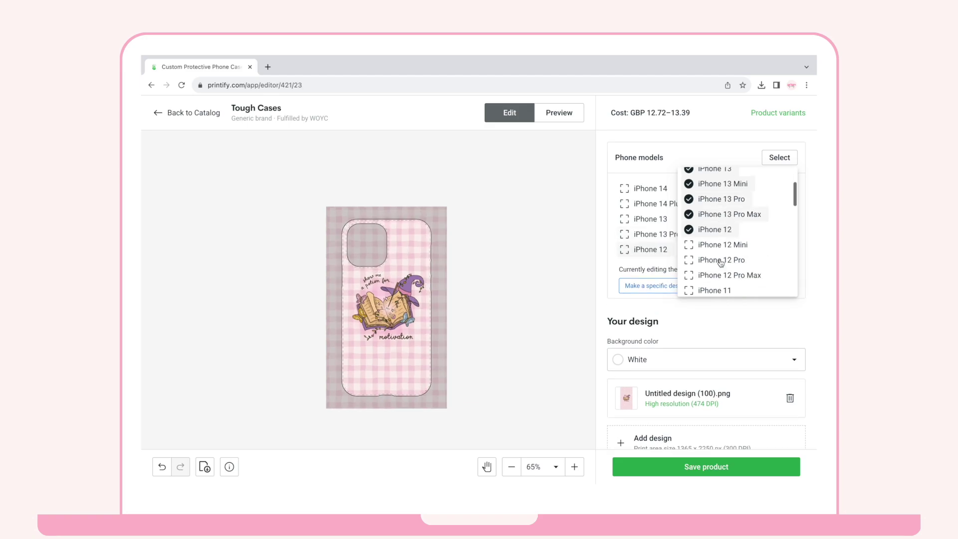
Add all remaining phone models, from iPhone 12 Mini through the Google Pixel models to Samsung Galaxy S10 Plus
{"action": "left_click", "coordinate": [721, 245]}
{"action": "scroll", "coordinate": [720, 249], "scroll_direction": "down", "scroll_amount": 3}
{"action": "left_click", "coordinate": [720, 205]}
{"action": "left_click", "coordinate": [720, 221]}
{"action": "left_click", "coordinate": [720, 236]}
{"action": "scroll", "coordinate": [720, 259], "scroll_direction": "down", "scroll_amount": 3}
{"action": "left_click", "coordinate": [719, 263]}
{"action": "left_click", "coordinate": [719, 264]}
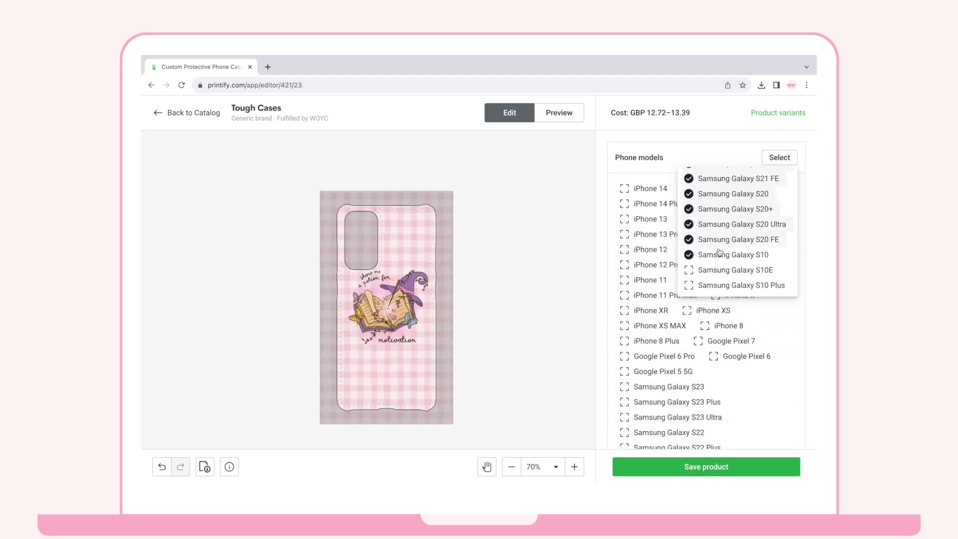
{"action": "left_click", "coordinate": [721, 269]}
{"action": "left_click", "coordinate": [721, 285]}
{"action": "left_click", "coordinate": [801, 365]}
Check the list of selected phone models and save the product
{"action": "scroll", "coordinate": [802, 365], "scroll_direction": "down", "scroll_amount": 7}
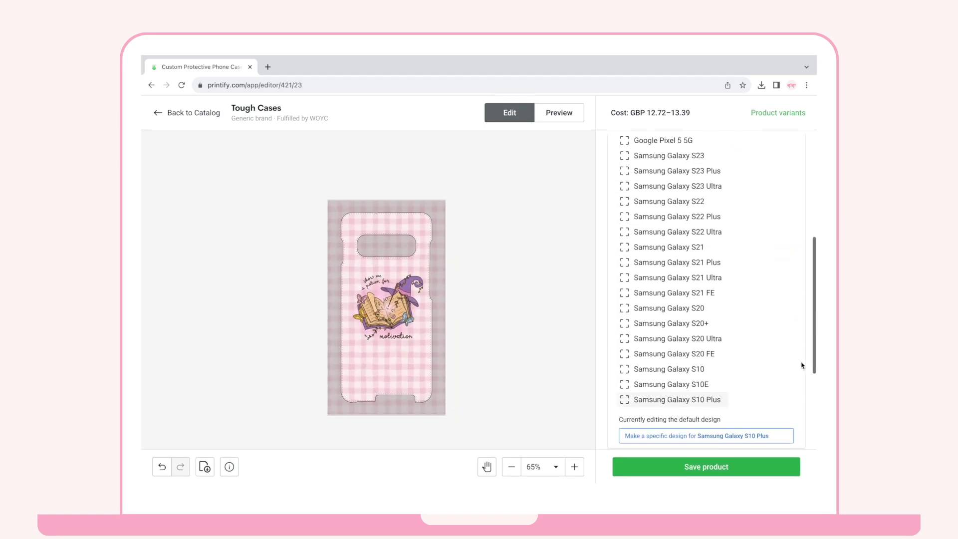
{"action": "scroll", "coordinate": [802, 365], "scroll_direction": "down", "scroll_amount": 2}
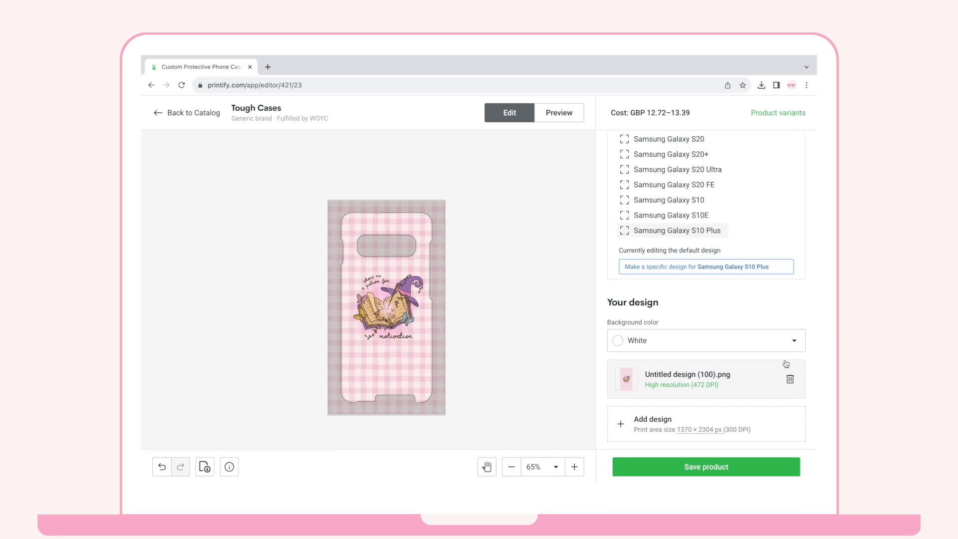
{"action": "left_click", "coordinate": [697, 468]}
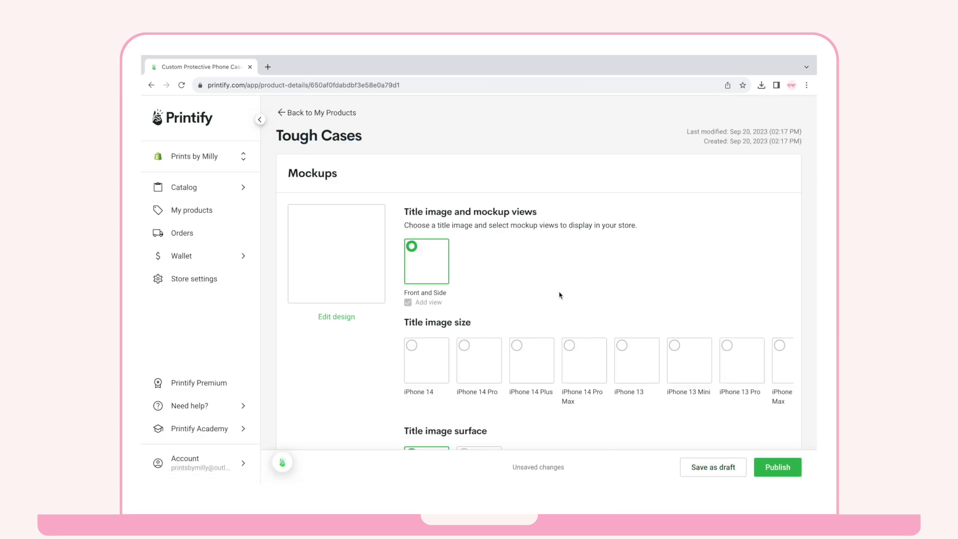
Choose iPhone 14 as the title image size for the product mockups
{"action": "scroll", "coordinate": [559, 295], "scroll_direction": "down", "scroll_amount": 2}
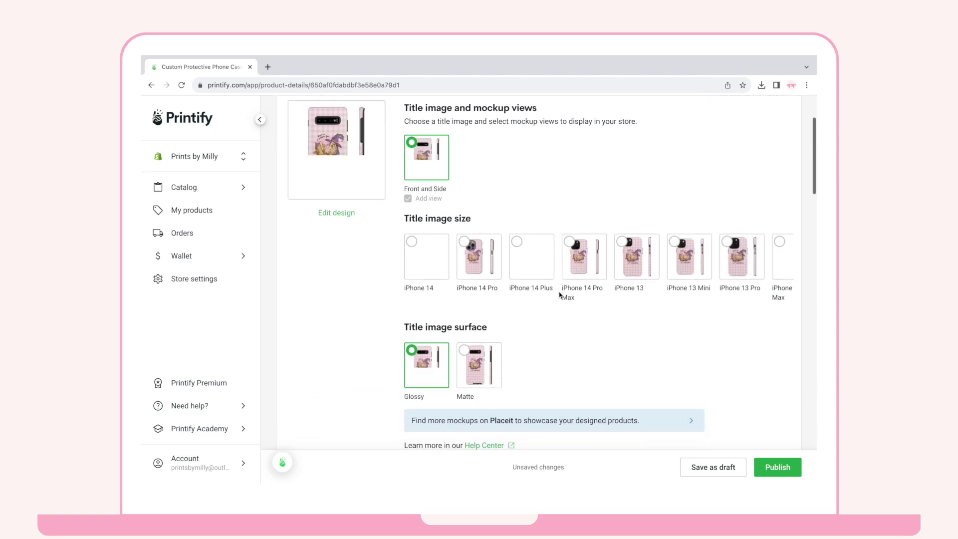
{"action": "scroll", "coordinate": [559, 294], "scroll_direction": "up", "scroll_amount": 2}
{"action": "scroll", "coordinate": [496, 278], "scroll_direction": "down", "scroll_amount": 1}
{"action": "left_click", "coordinate": [415, 326]}
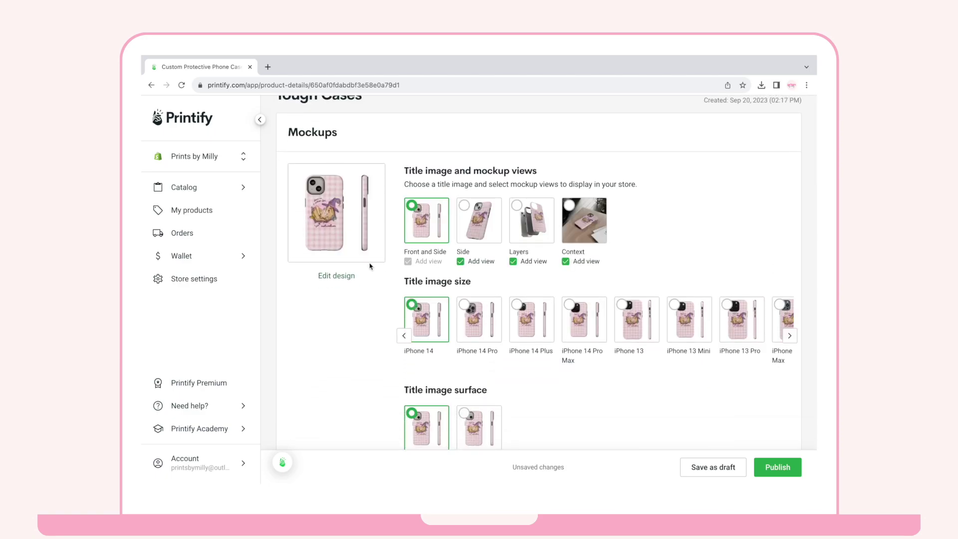
Inspect the Front and Side mockup at enlarged size and close the preview
{"action": "scroll", "coordinate": [595, 221], "scroll_direction": "down", "scroll_amount": 1}
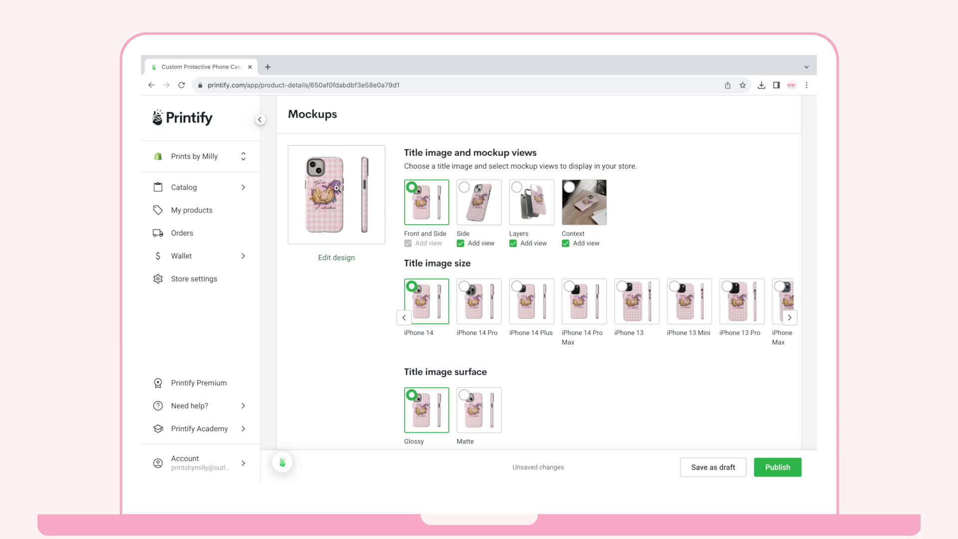
{"action": "left_click", "coordinate": [337, 188]}
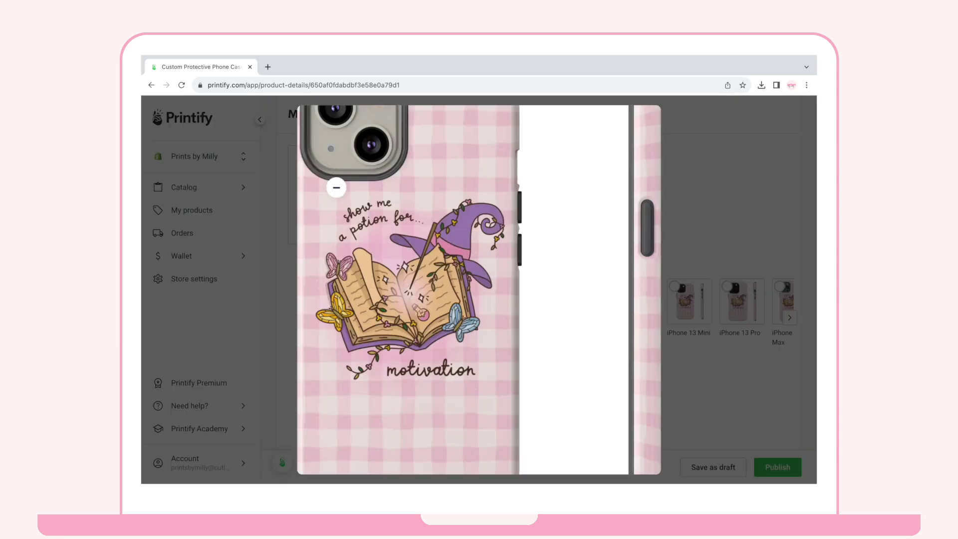
{"action": "left_click", "coordinate": [336, 187]}
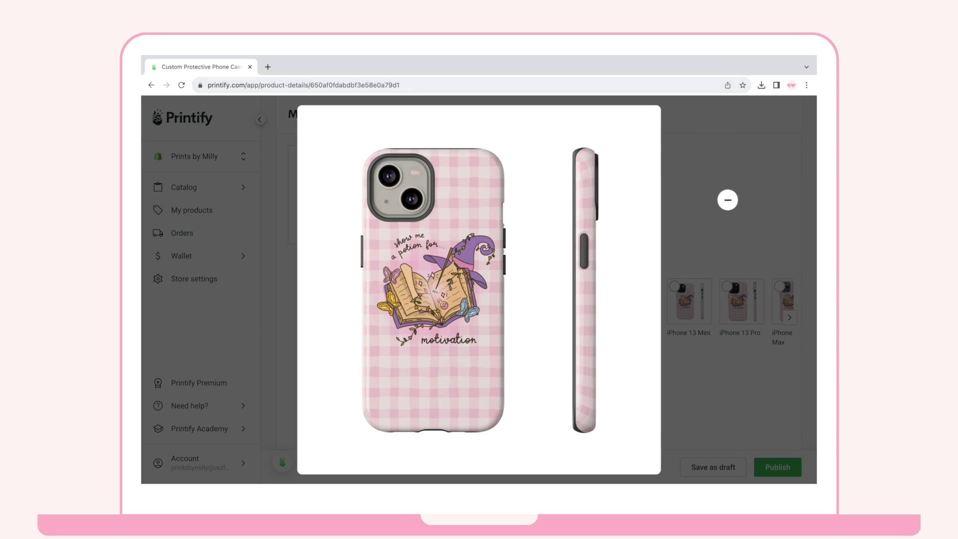
{"action": "left_click", "coordinate": [728, 200]}
Open printsbymilly.com in a new browser tab and go to the Forest Fairytale Phone Case in the Forest Fairytales Collection
{"action": "scroll", "coordinate": [729, 203], "scroll_direction": "down", "scroll_amount": 9}
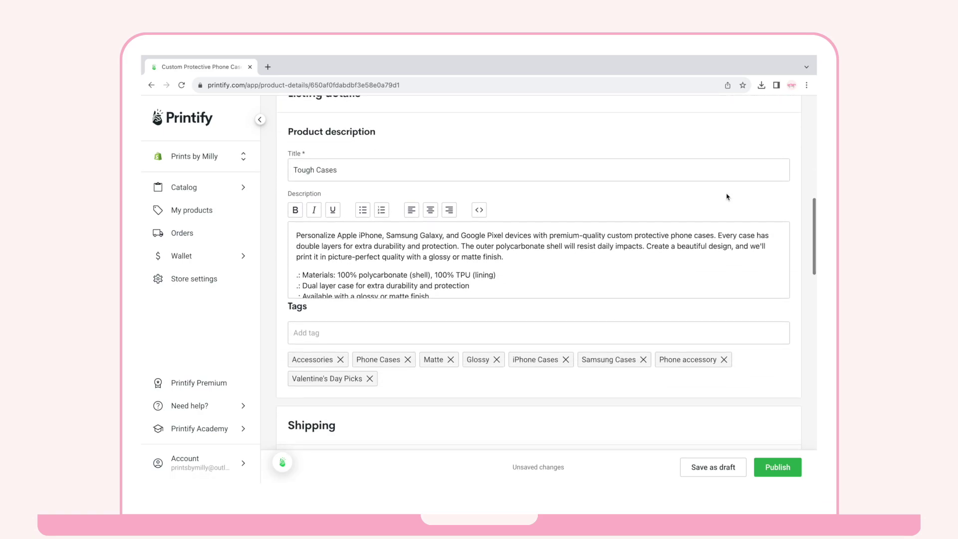
{"action": "scroll", "coordinate": [726, 195], "scroll_direction": "up", "scroll_amount": 1}
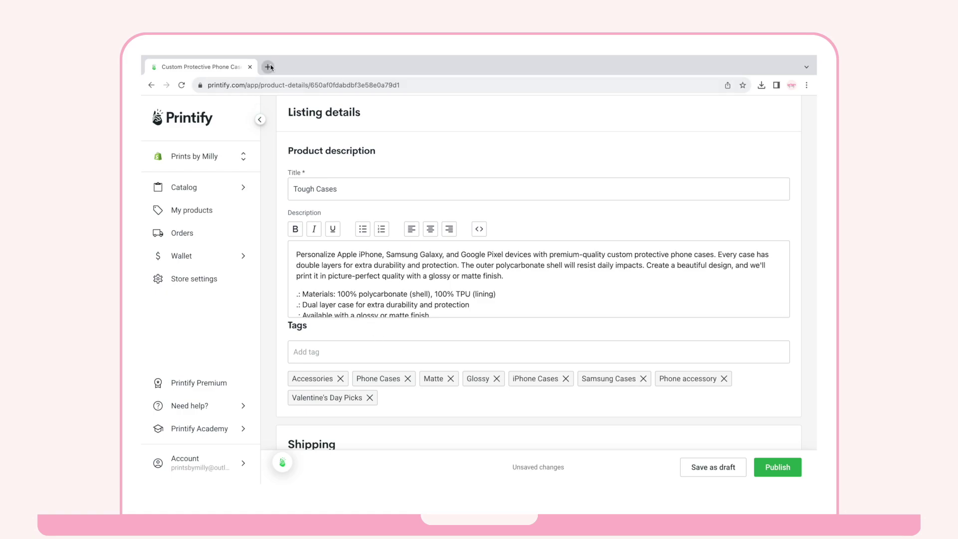
{"action": "left_click", "coordinate": [269, 67]}
{"action": "type", "text": "prints"}
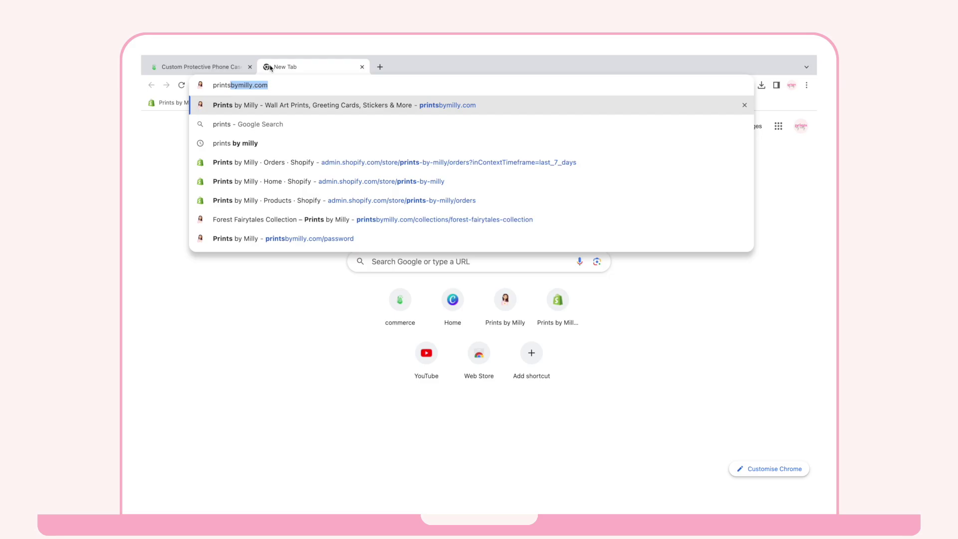
{"action": "key", "text": "Return"}
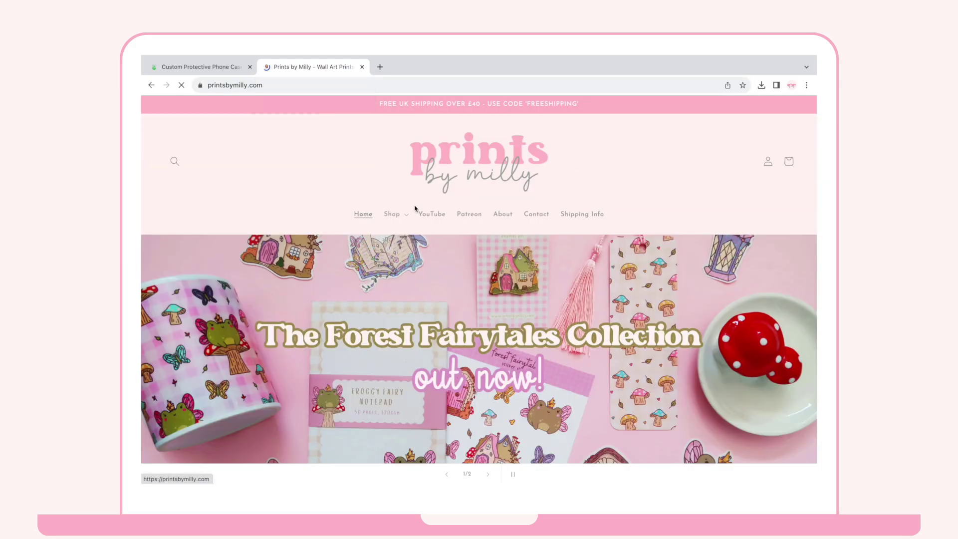
{"action": "scroll", "coordinate": [408, 219], "scroll_direction": "down", "scroll_amount": 1}
{"action": "scroll", "coordinate": [408, 218], "scroll_direction": "down", "scroll_amount": 8}
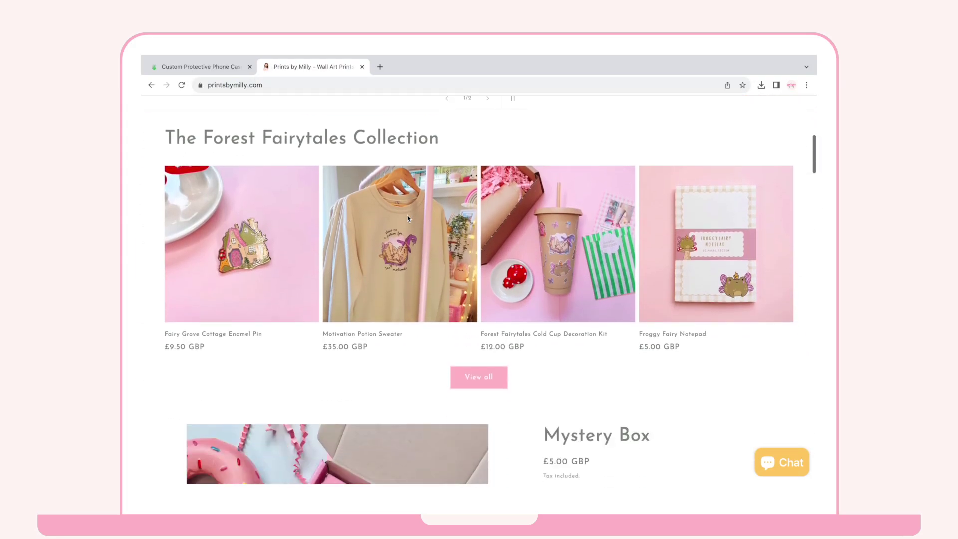
{"action": "left_click", "coordinate": [476, 336]}
{"action": "scroll", "coordinate": [477, 336], "scroll_direction": "down", "scroll_amount": 6}
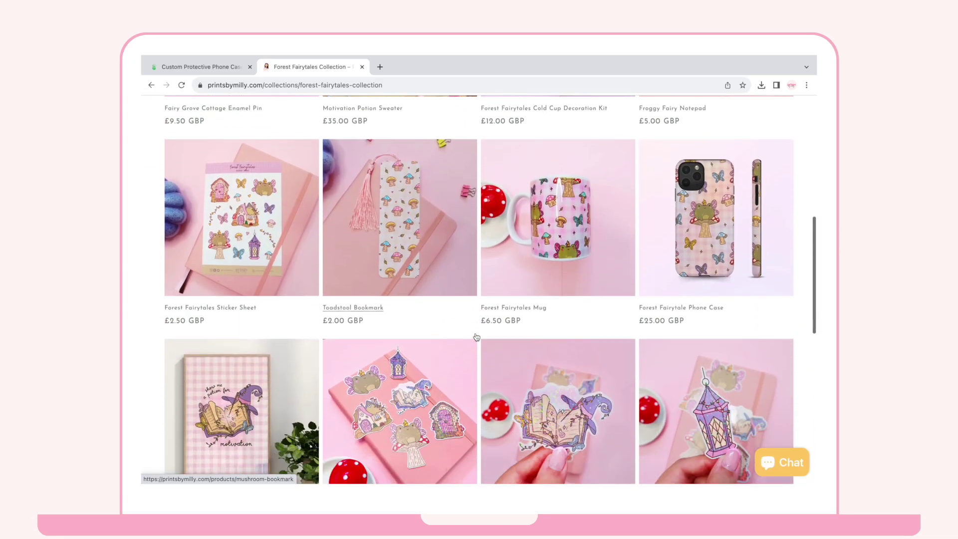
{"action": "left_click", "coordinate": [737, 223]}
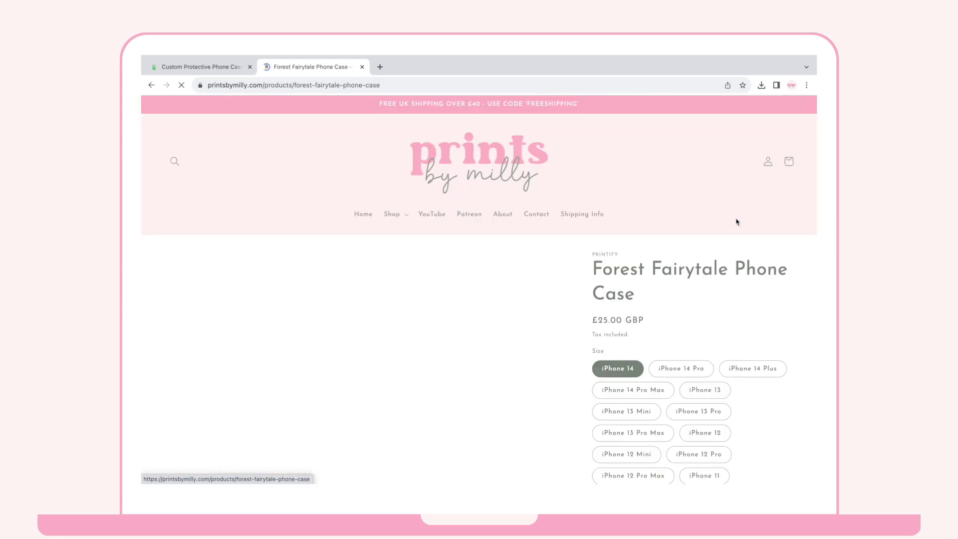
Select the Forest Fairytale Phone Case's full description, from the opening paragraph to the dispatch note, for copying
{"action": "scroll", "coordinate": [688, 231], "scroll_direction": "down", "scroll_amount": 10}
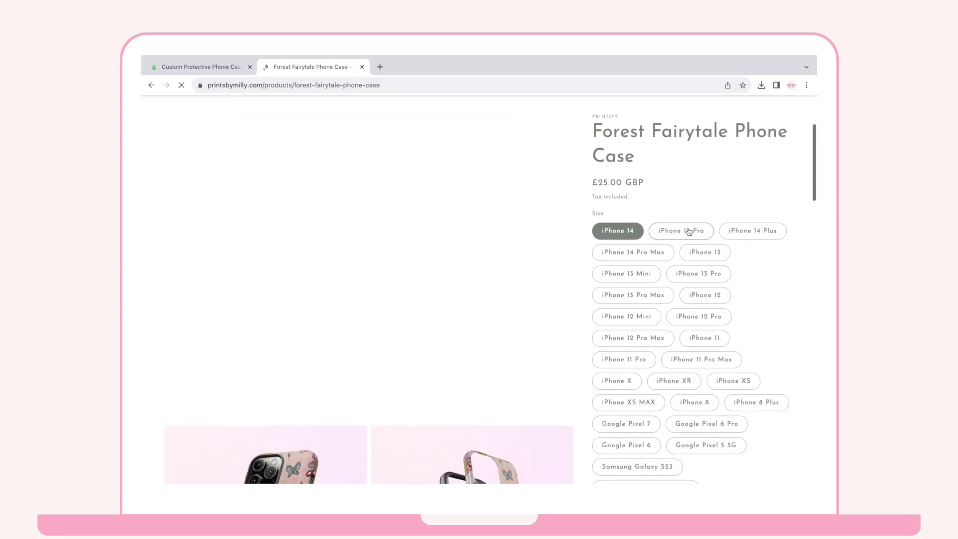
{"action": "scroll", "coordinate": [688, 231], "scroll_direction": "down", "scroll_amount": 9}
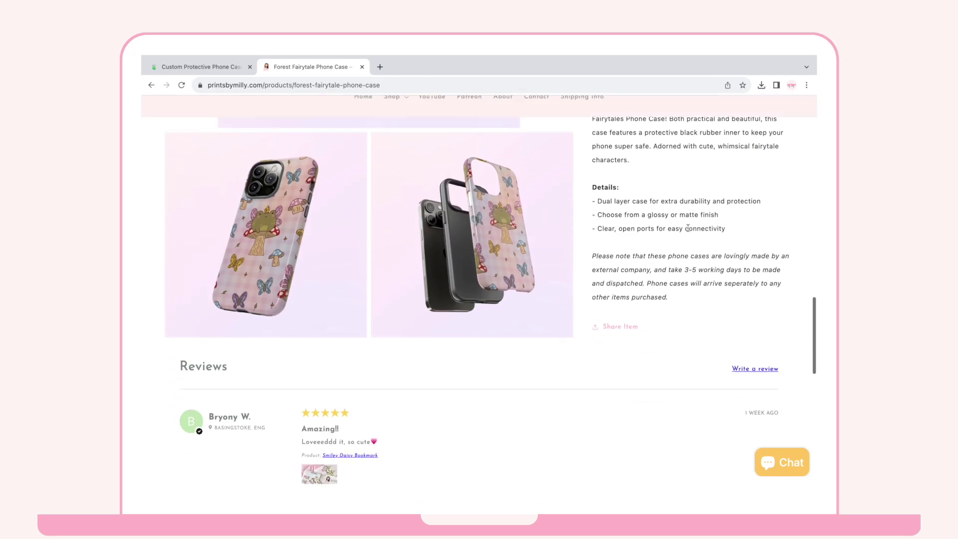
{"action": "scroll", "coordinate": [687, 228], "scroll_direction": "up", "scroll_amount": 2}
{"action": "scroll", "coordinate": [687, 227], "scroll_direction": "down", "scroll_amount": 1}
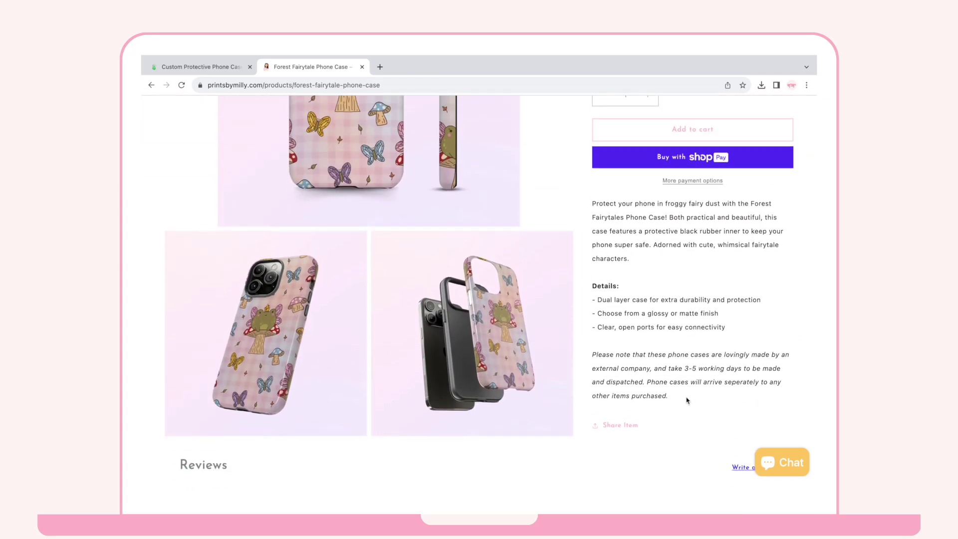
{"action": "left_click_drag", "start_coordinate": [687, 401], "coordinate": [592, 204]}
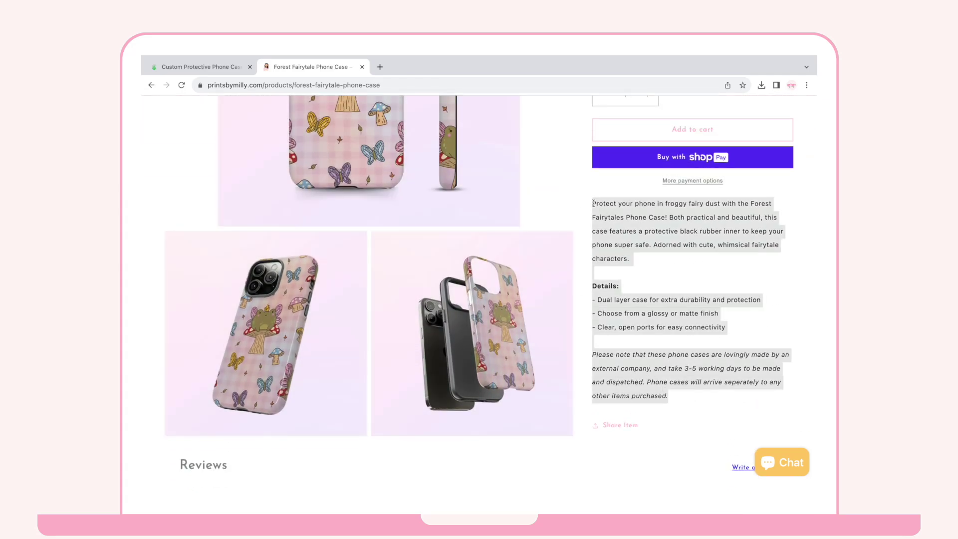
Replace the default Tough Cases description in the Printify listing with the copied Forest Fairytale Phone Case text
{"action": "left_click", "coordinate": [206, 70]}
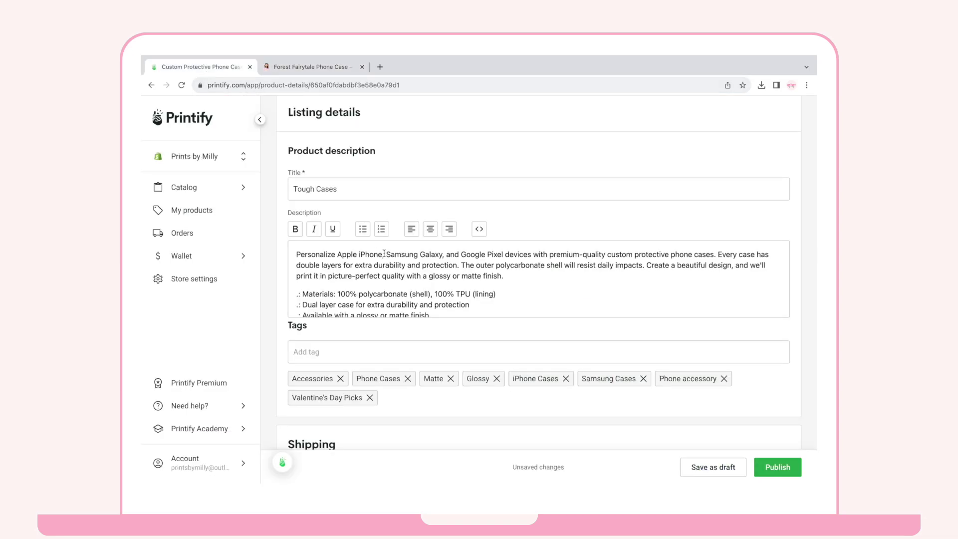
{"action": "left_click", "coordinate": [437, 312]}
{"action": "key", "text": "ctrl+a"}
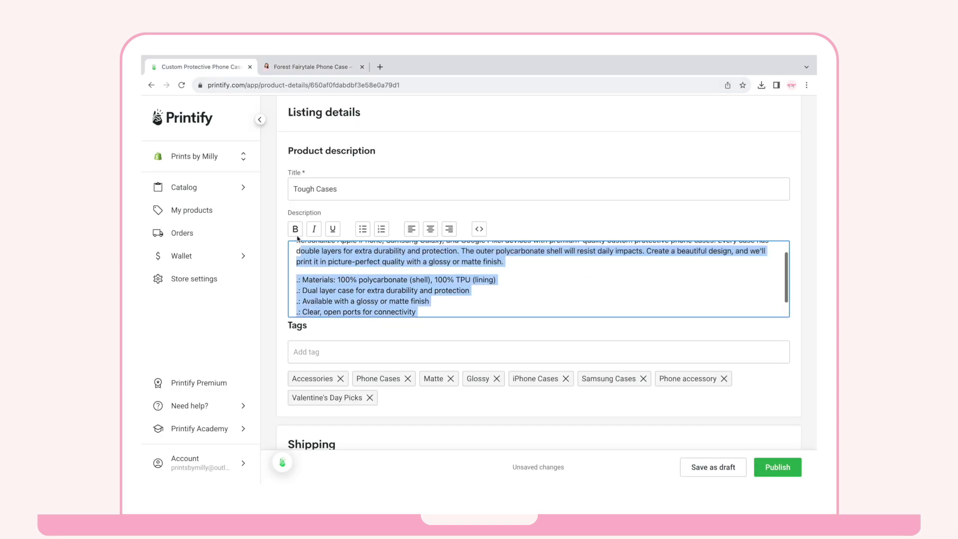
{"action": "key", "text": "BackSpace"}
{"action": "key", "text": "ctrl+v"}
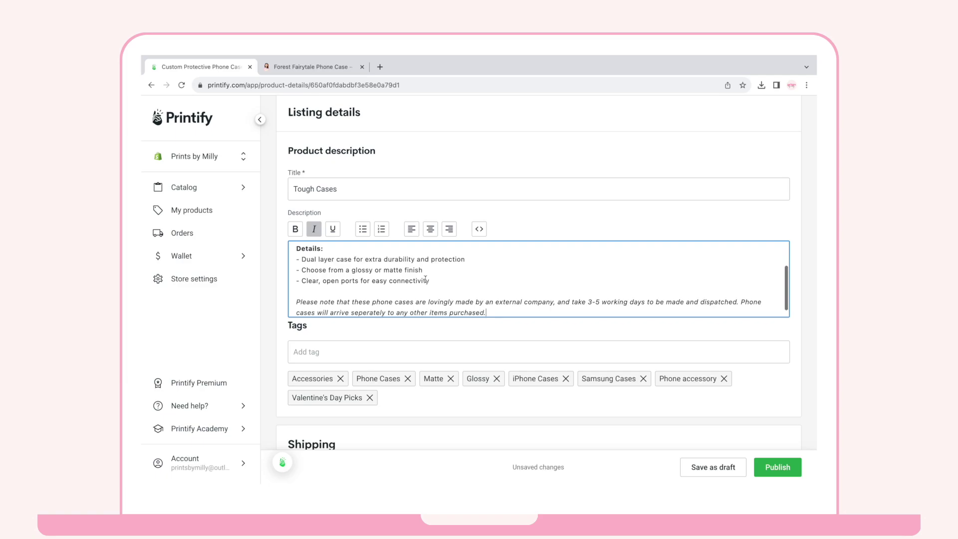
{"action": "scroll", "coordinate": [462, 290], "scroll_direction": "up", "scroll_amount": 2}
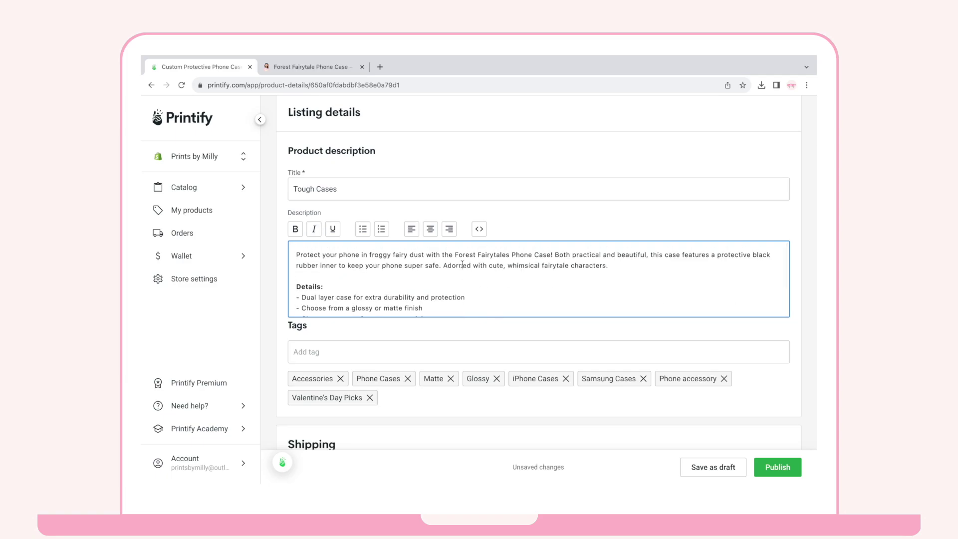
Set the listing title to "Motivation Potion Phone Case"
{"action": "left_click", "coordinate": [577, 224]}
{"action": "scroll", "coordinate": [577, 224], "scroll_direction": "down", "scroll_amount": 1}
{"action": "triple_click", "coordinate": [558, 167]}
{"action": "type", "text": "M"}
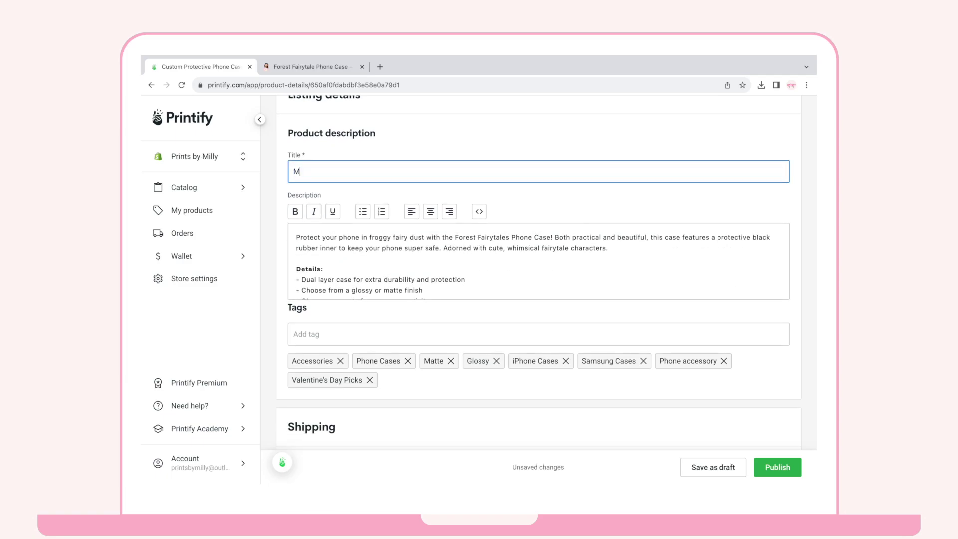
Reword the description's opening to "Protect your phone with magical spells with the Motivation Potion Phone Case!"
{"action": "type", "text": "magic with the "}
{"action": "left_click_drag", "start_coordinate": [403, 237], "coordinate": [475, 237]}
{"action": "type", "text": "Motivation Potion"}
{"action": "scroll", "coordinate": [524, 274], "scroll_direction": "down", "scroll_amount": 1}
{"action": "left_click", "coordinate": [524, 274]}
{"action": "scroll", "coordinate": [524, 274], "scroll_direction": "up", "scroll_amount": 1}
{"action": "left_click", "coordinate": [388, 231]}
{"action": "type", "text": "al spells"}
{"action": "double_click", "coordinate": [364, 230]}
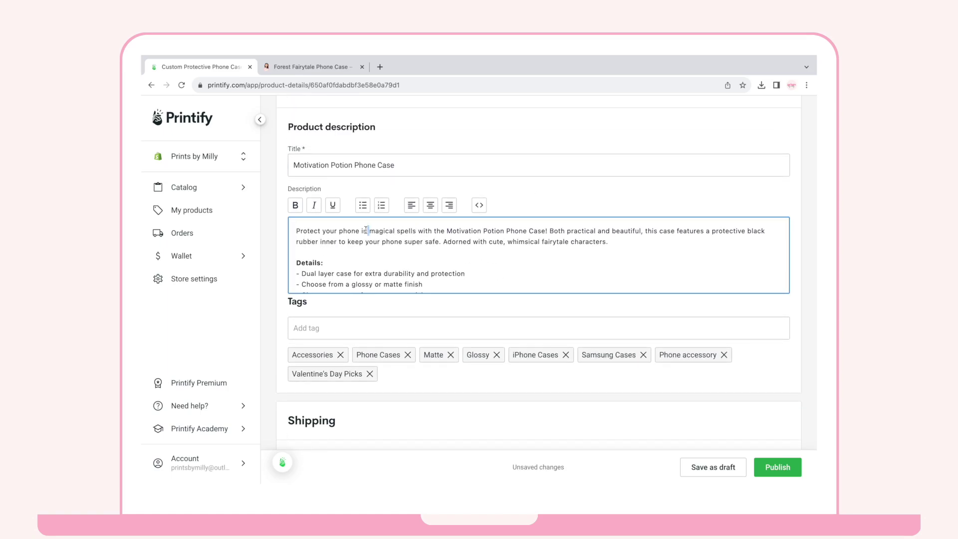
{"action": "type", "text": "with"}
{"action": "left_click", "coordinate": [535, 303]}
Change the "Adorned with" sentence to "a pink gingham background with a beautiful, decorative spellbook, completed with the text 'show me a potion for motivation'."
{"action": "scroll", "coordinate": [535, 256], "scroll_direction": "down", "scroll_amount": 1}
{"action": "scroll", "coordinate": [534, 256], "scroll_direction": "up", "scroll_amount": 1}
{"action": "left_click", "coordinate": [340, 248]}
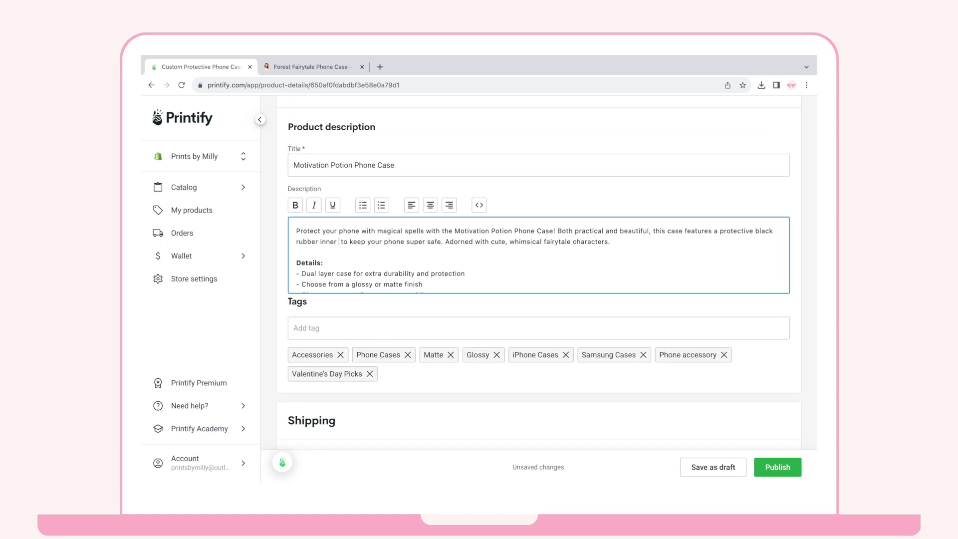
{"action": "left_click_drag", "start_coordinate": [565, 242], "coordinate": [608, 242]}
{"action": "type", "text": "a pink gingham background, with a beautiful"}
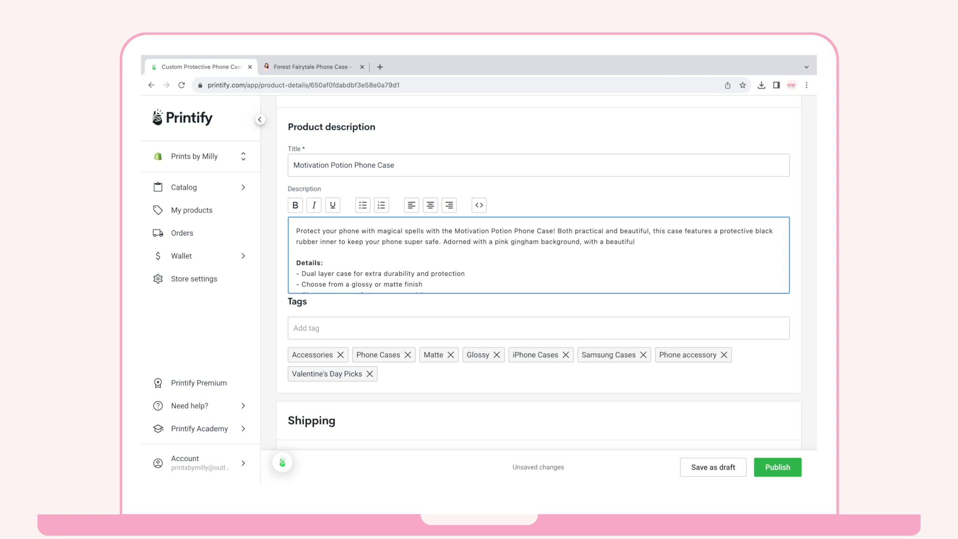
{"action": "type", "text": " spellbookdecorative spellbook,"}
{"action": "left_click", "coordinate": [583, 242]}
{"action": "key", "text": "BackSpace"}
{"action": "left_click", "coordinate": [720, 241]}
{"action": "type", "text": "completed with the text 'show me a potion for motivation'."}
{"action": "left_click", "coordinate": [697, 321]}
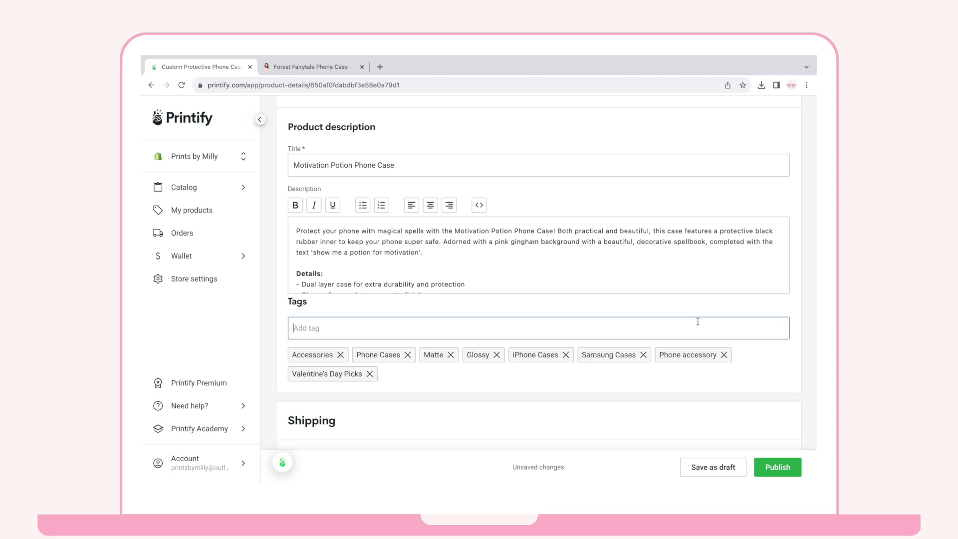
Replace "with" after "pink gingham background" in the description with "and"
{"action": "scroll", "coordinate": [697, 321], "scroll_direction": "down", "scroll_amount": 1}
{"action": "double_click", "coordinate": [690, 227]}
{"action": "left_click", "coordinate": [679, 299]}
{"action": "left_click", "coordinate": [797, 253]}
{"action": "scroll", "coordinate": [590, 199], "scroll_direction": "down", "scroll_amount": 1}
{"action": "double_click", "coordinate": [590, 196]}
{"action": "type", "text": "and"}
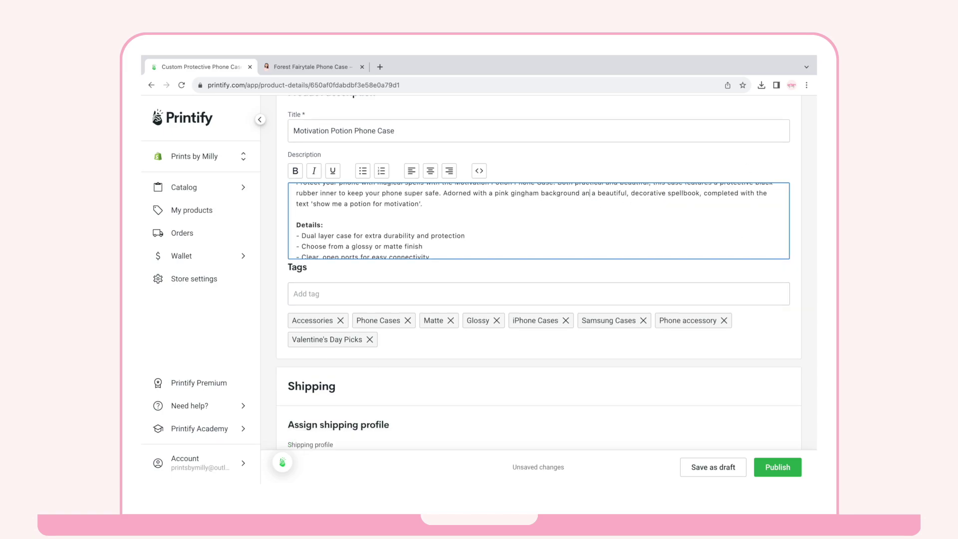
Assign the "Printify: WOYC, Generic brand Tough Cases" shipping profile to the listing
{"action": "scroll", "coordinate": [606, 238], "scroll_direction": "down", "scroll_amount": 2}
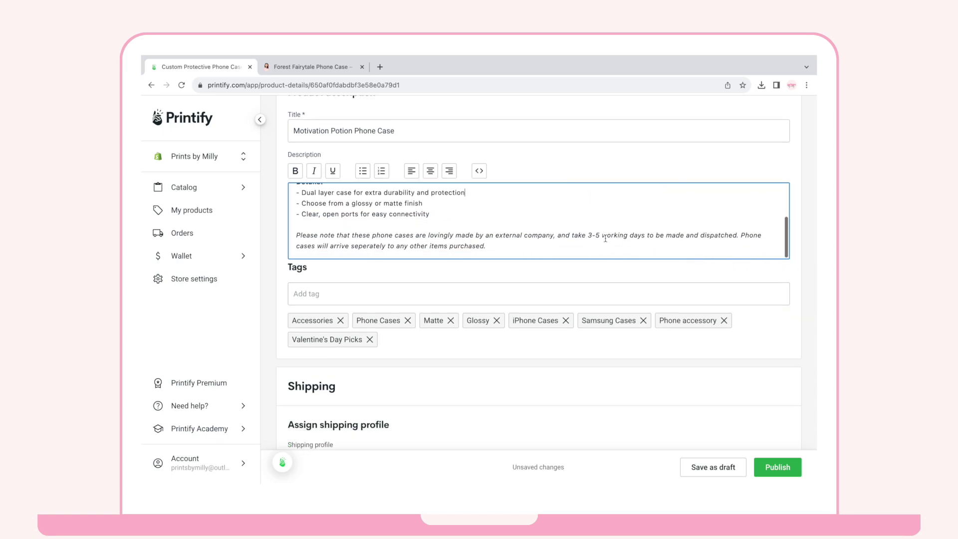
{"action": "left_click", "coordinate": [607, 275]}
{"action": "scroll", "coordinate": [607, 274], "scroll_direction": "down", "scroll_amount": 3}
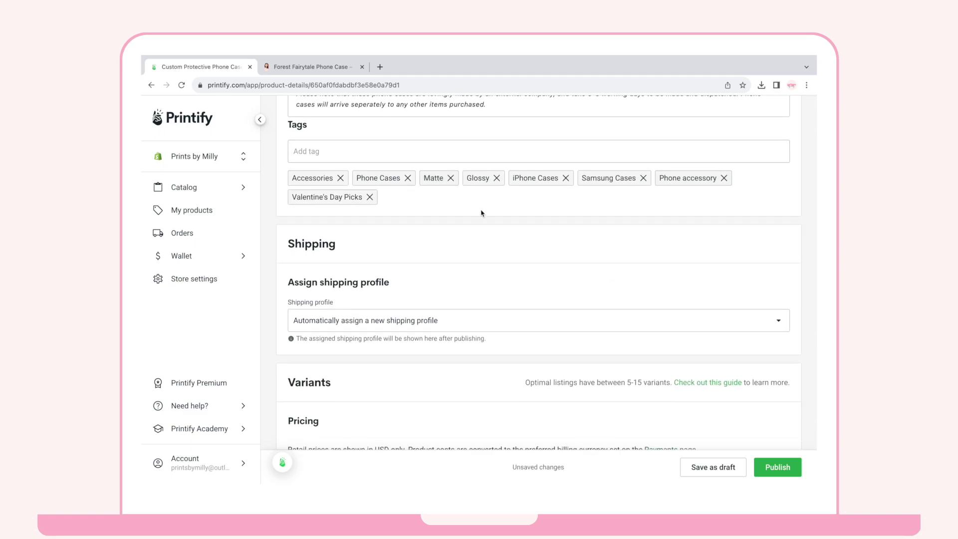
{"action": "scroll", "coordinate": [582, 141], "scroll_direction": "down", "scroll_amount": 2}
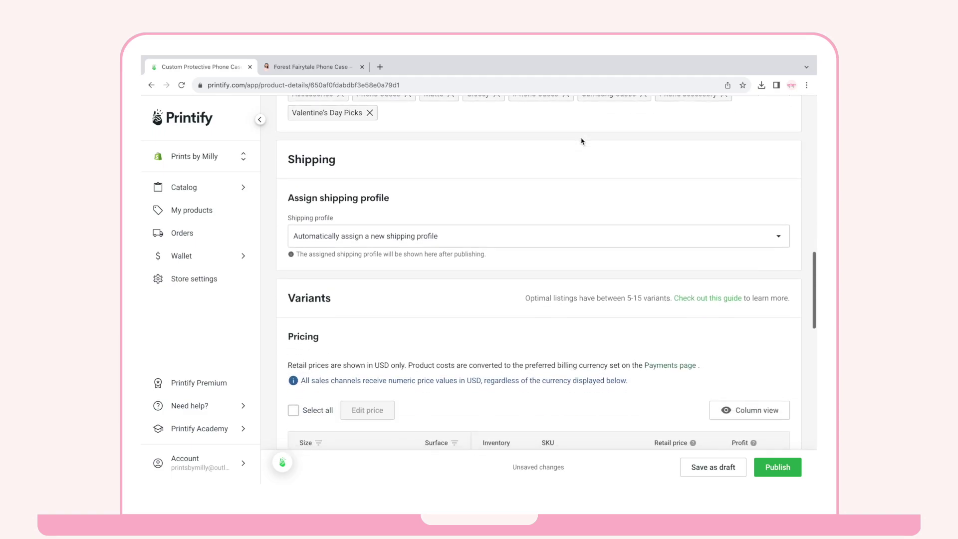
{"action": "scroll", "coordinate": [581, 141], "scroll_direction": "down", "scroll_amount": 1}
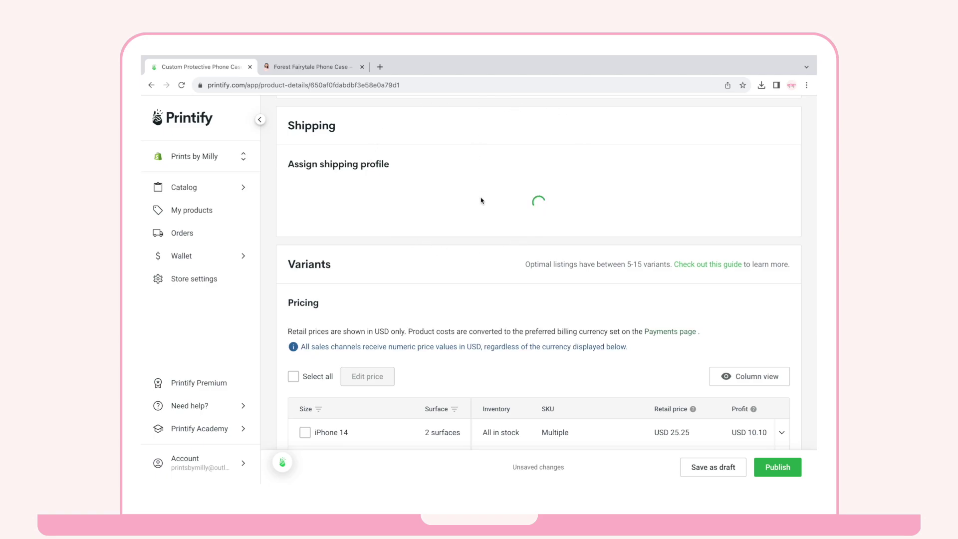
{"action": "left_click", "coordinate": [483, 202]}
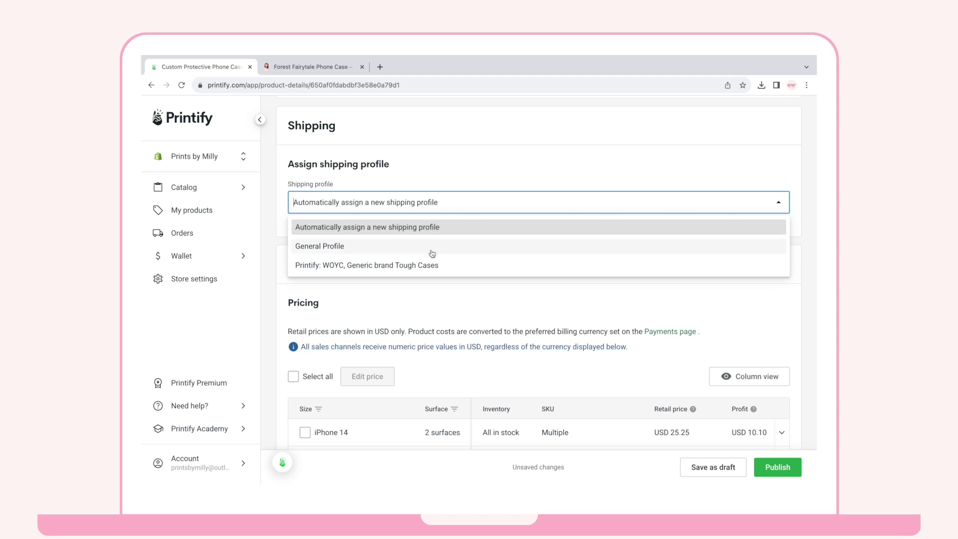
{"action": "left_click", "coordinate": [431, 266]}
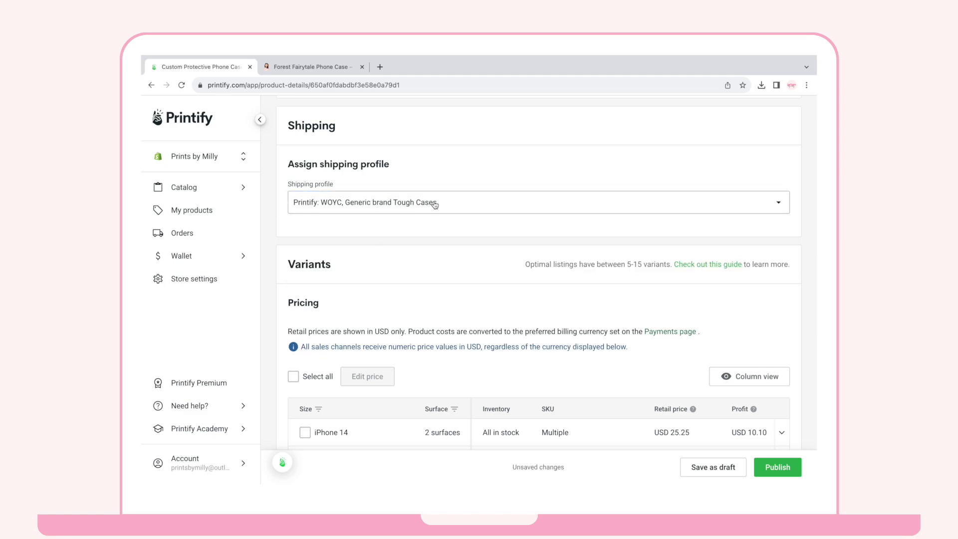
Select all variants and look through the bulk editing options for price, profit and profit margin without applying any change
{"action": "scroll", "coordinate": [441, 215], "scroll_direction": "down", "scroll_amount": 4}
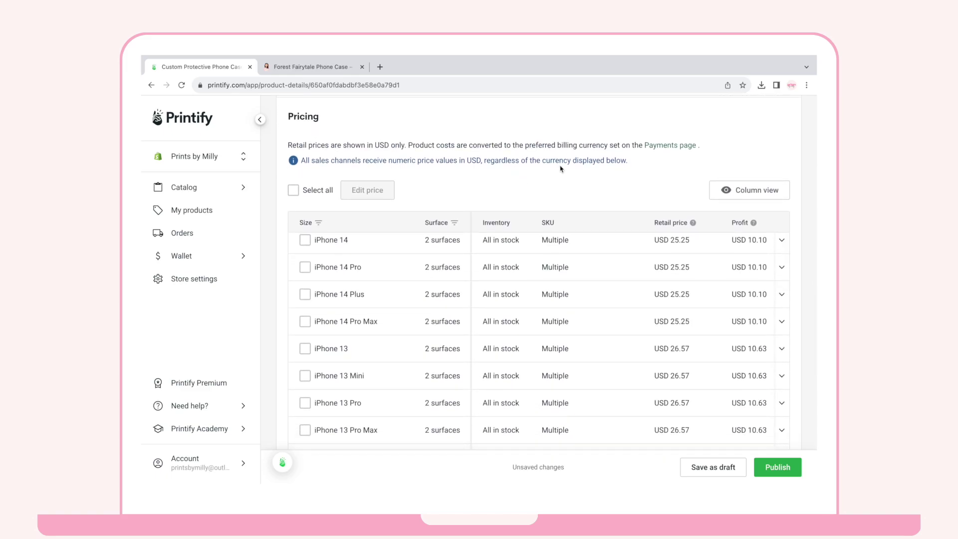
{"action": "scroll", "coordinate": [560, 166], "scroll_direction": "up", "scroll_amount": 1}
{"action": "left_click", "coordinate": [293, 210]}
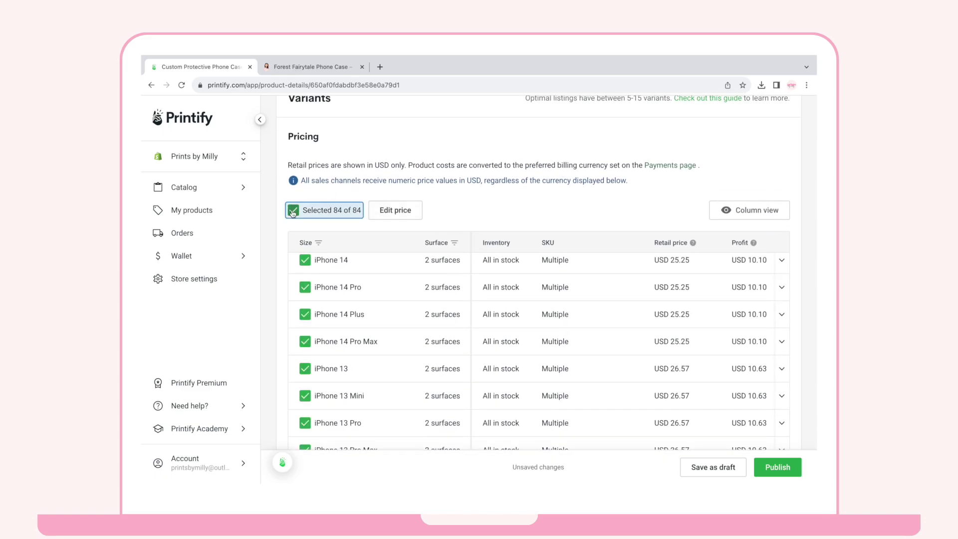
{"action": "scroll", "coordinate": [624, 281], "scroll_direction": "right", "scroll_amount": 5}
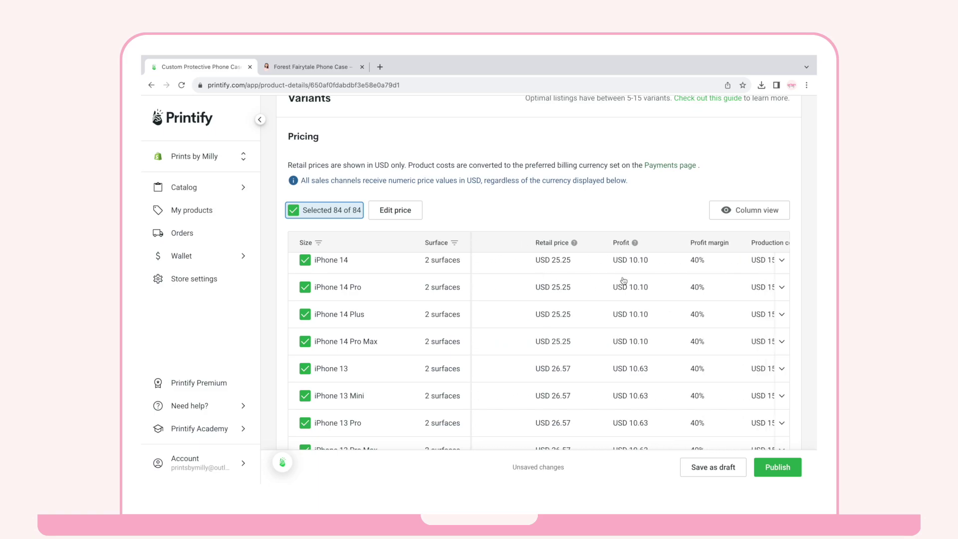
{"action": "scroll", "coordinate": [624, 281], "scroll_direction": "right", "scroll_amount": 3}
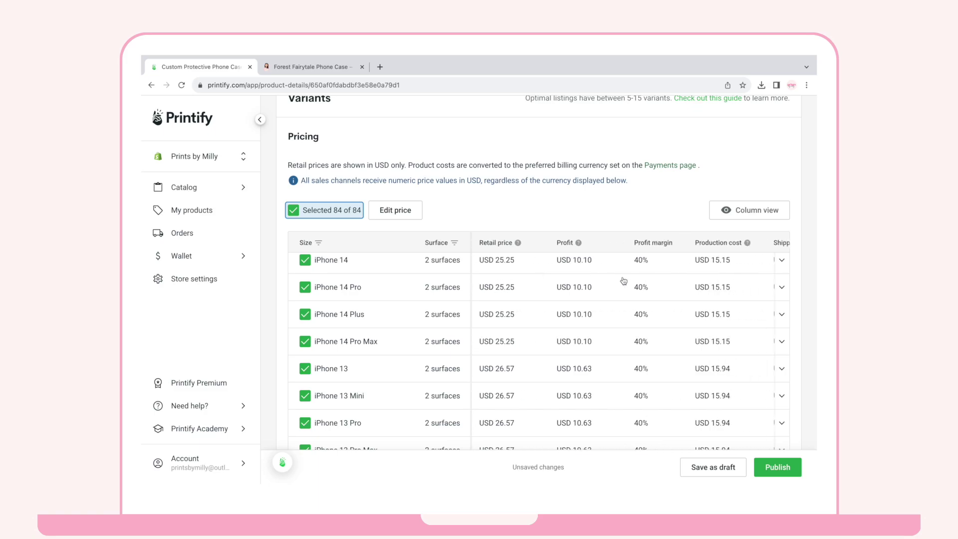
{"action": "scroll", "coordinate": [665, 254], "scroll_direction": "right", "scroll_amount": 2}
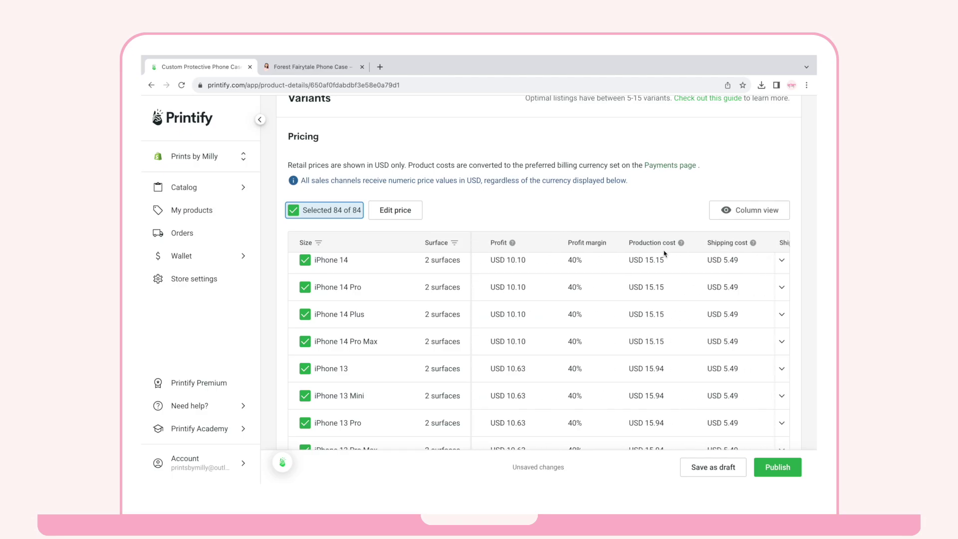
{"action": "left_click", "coordinate": [417, 214]}
{"action": "left_click", "coordinate": [479, 261]}
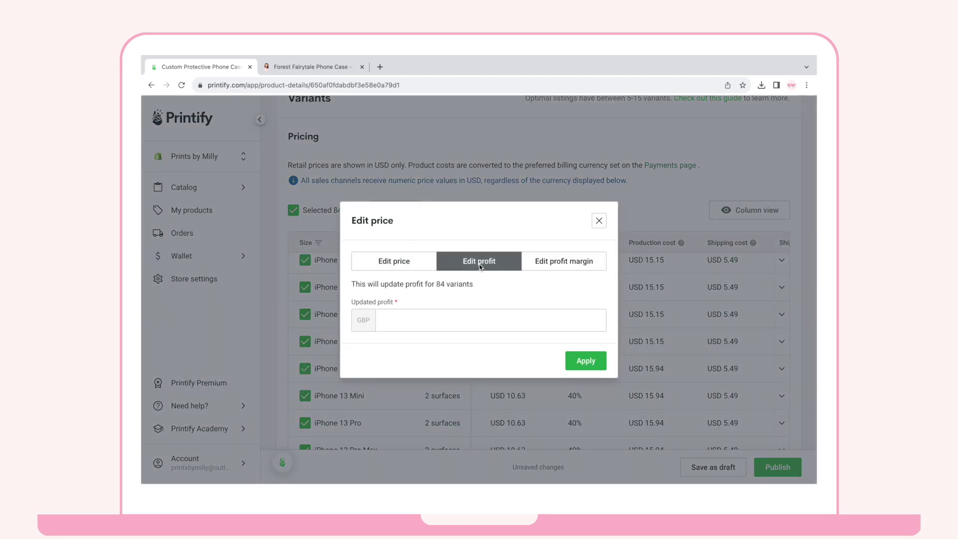
{"action": "left_click", "coordinate": [563, 260]}
{"action": "left_click", "coordinate": [599, 220]}
Examine the variants' retail prices, profit, profit margins, production costs and shipping costs in the pricing table
{"action": "scroll", "coordinate": [656, 273], "scroll_direction": "right", "scroll_amount": 2}
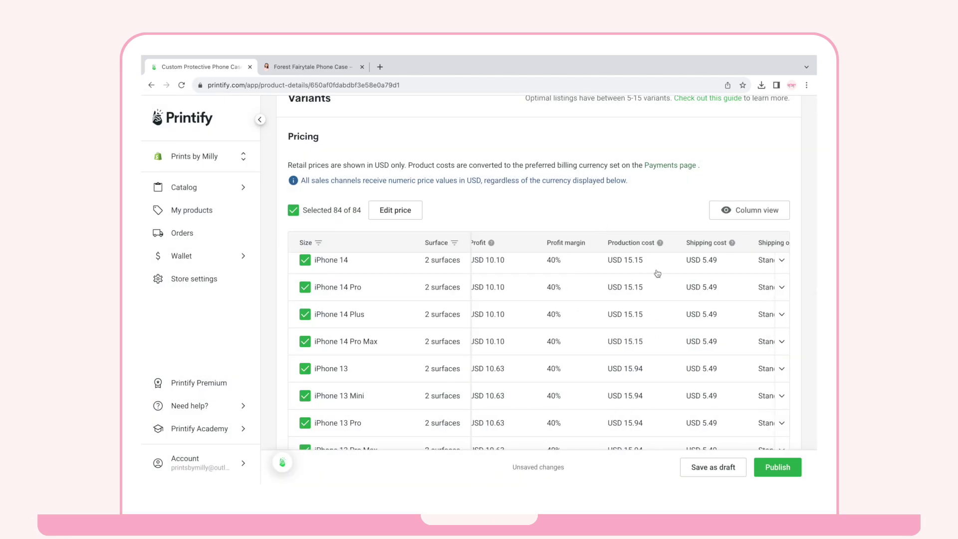
{"action": "scroll", "coordinate": [657, 274], "scroll_direction": "left", "scroll_amount": 4}
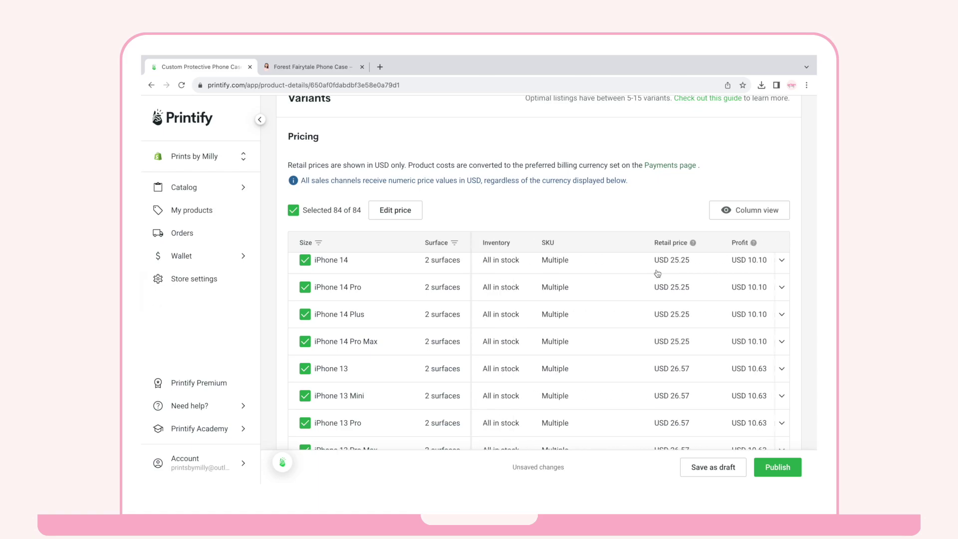
{"action": "scroll", "coordinate": [658, 274], "scroll_direction": "right", "scroll_amount": 3}
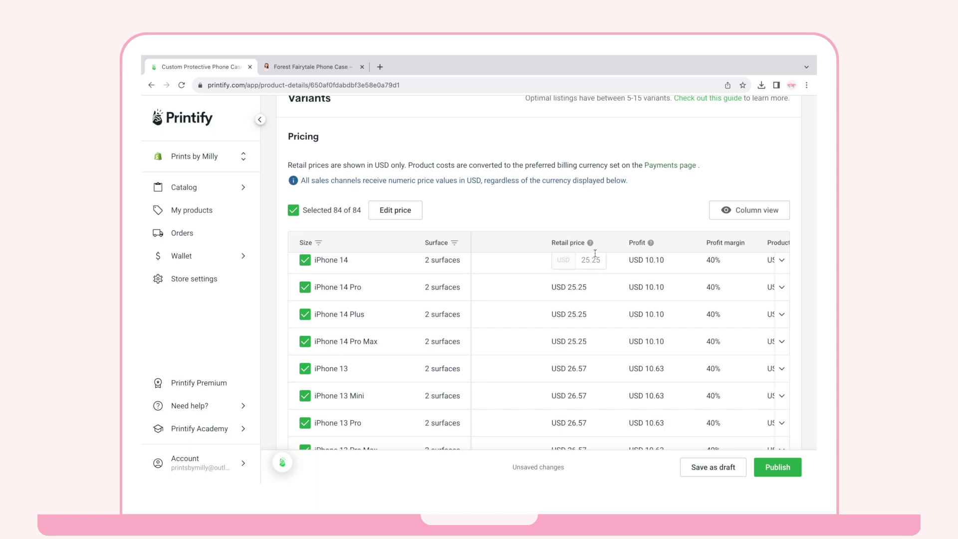
{"action": "mouse_move", "coordinate": [591, 246]}
{"action": "scroll", "coordinate": [571, 253], "scroll_direction": "left", "scroll_amount": 3}
{"action": "scroll", "coordinate": [571, 253], "scroll_direction": "right", "scroll_amount": 5}
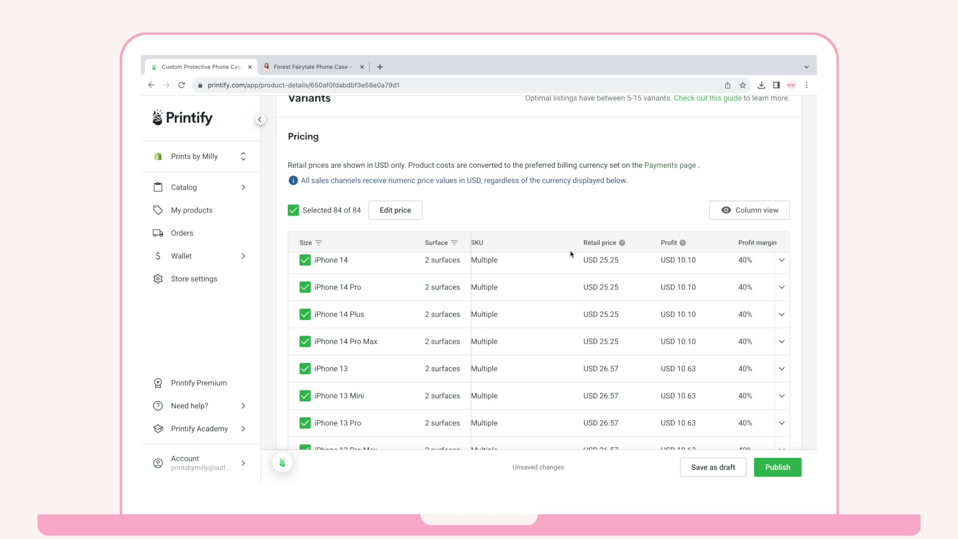
{"action": "scroll", "coordinate": [571, 253], "scroll_direction": "right", "scroll_amount": 3}
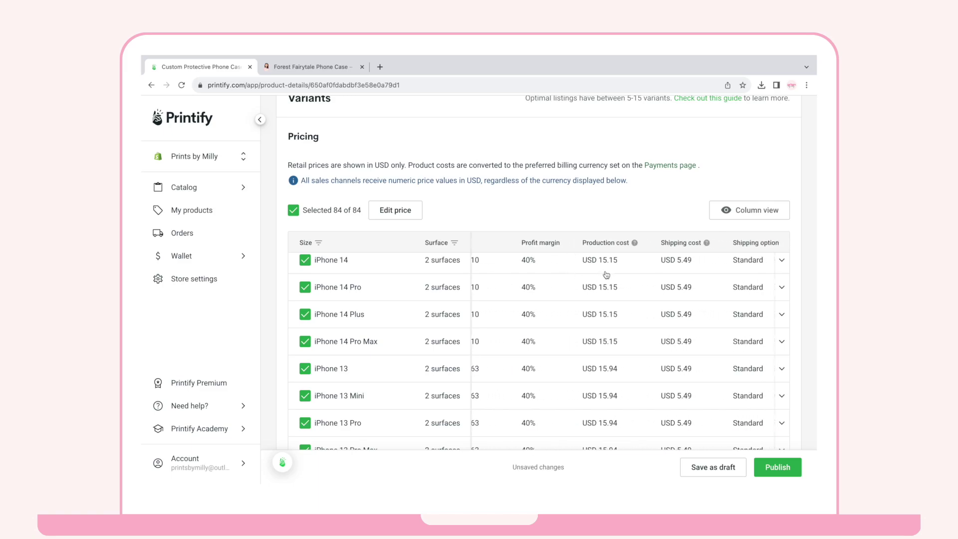
{"action": "scroll", "coordinate": [673, 256], "scroll_direction": "left", "scroll_amount": 3}
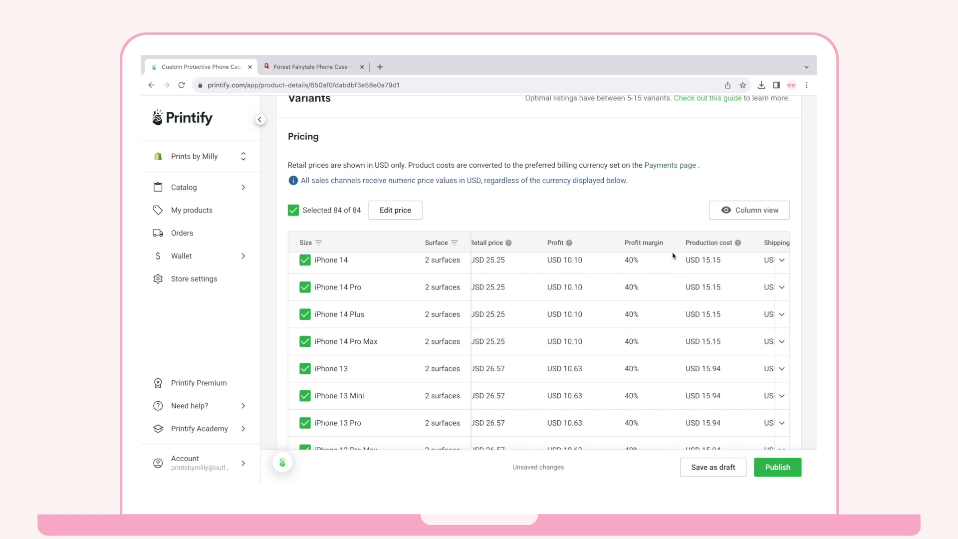
{"action": "mouse_move", "coordinate": [628, 244]}
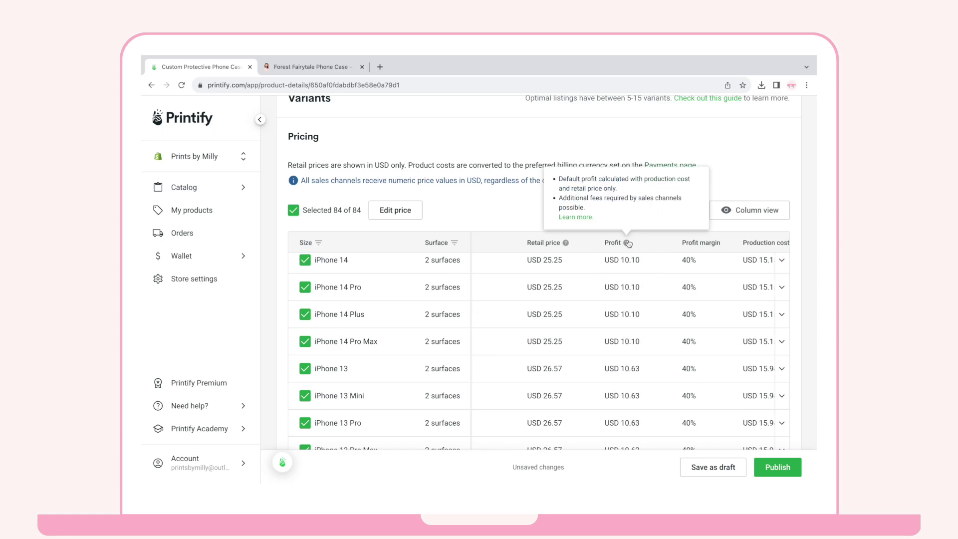
{"action": "scroll", "coordinate": [652, 210], "scroll_direction": "down", "scroll_amount": 8}
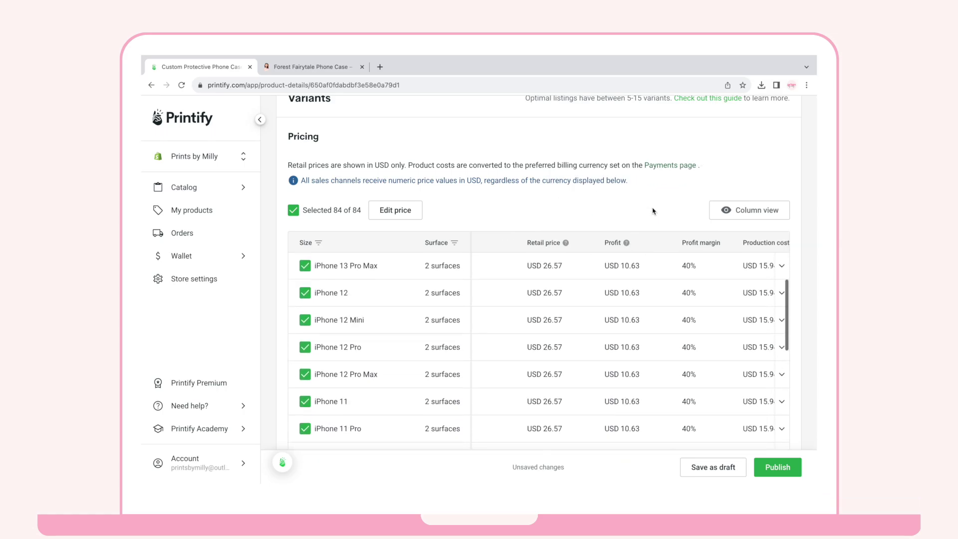
Exclude the mockups from the product details synced to the Shopify store
{"action": "scroll", "coordinate": [661, 203], "scroll_direction": "down", "scroll_amount": 5}
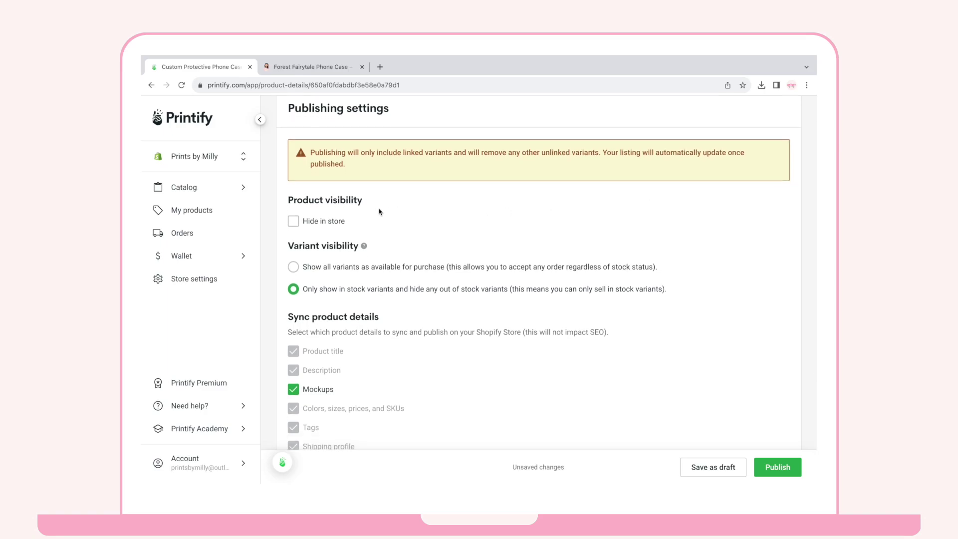
{"action": "scroll", "coordinate": [379, 212], "scroll_direction": "down", "scroll_amount": 2}
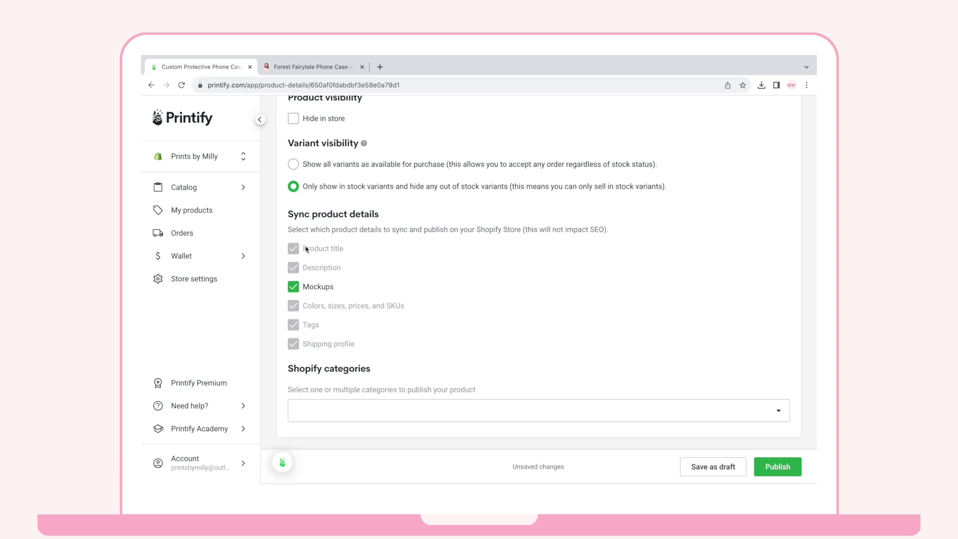
{"action": "left_click", "coordinate": [294, 289]}
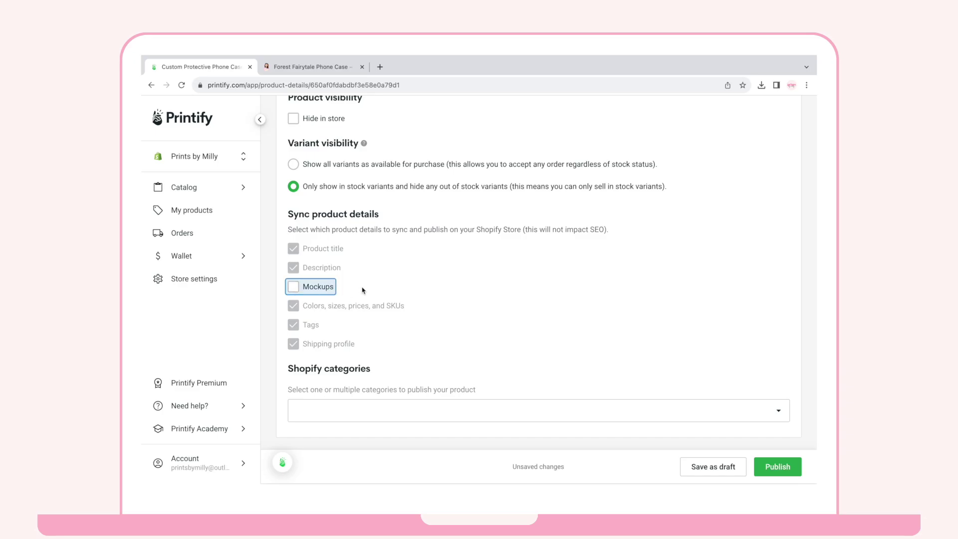
Look through the title image mockups for the different phone models, from iPhone through to Samsung Galaxy
{"action": "scroll", "coordinate": [362, 289], "scroll_direction": "up", "scroll_amount": 15}
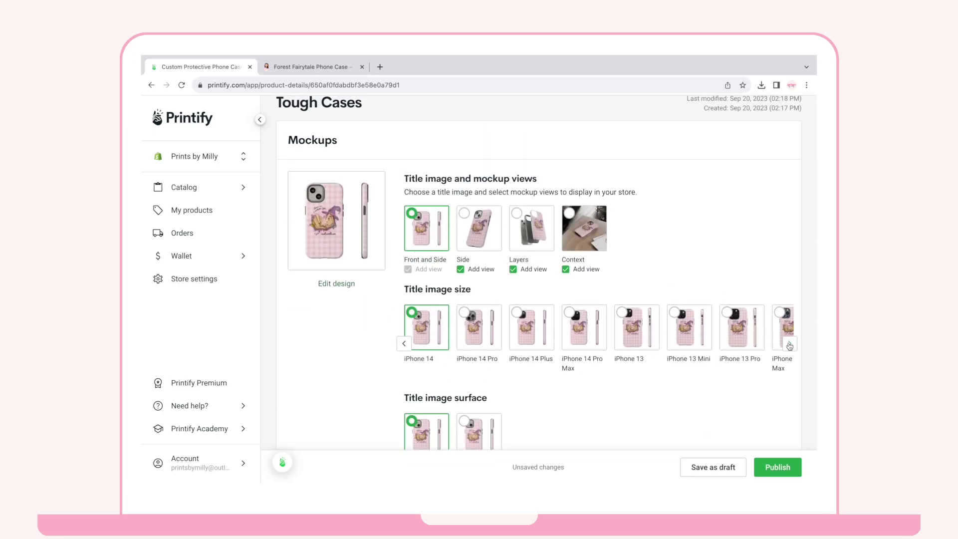
{"action": "left_click", "coordinate": [790, 345]}
{"action": "left_click", "coordinate": [790, 345]}
{"action": "left_click", "coordinate": [789, 345]}
{"action": "left_click", "coordinate": [790, 345]}
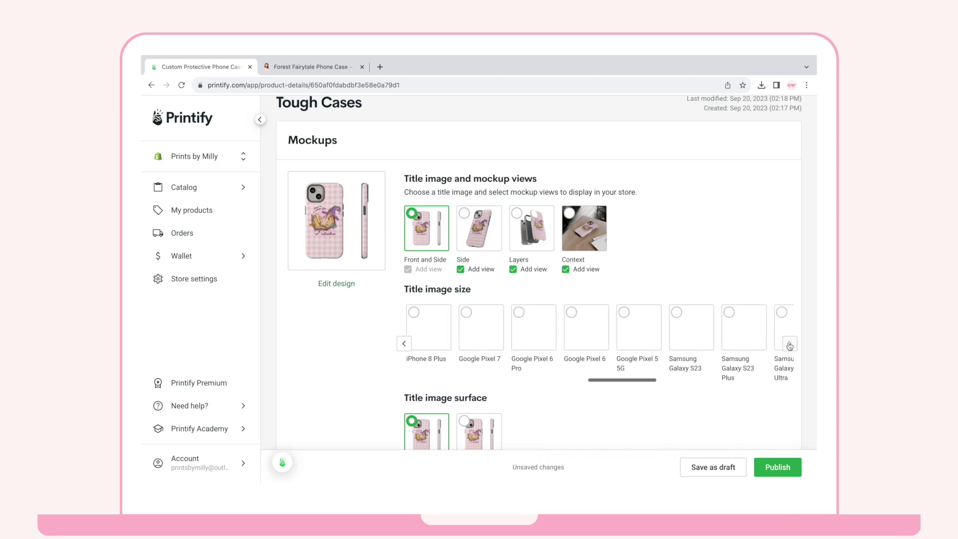
{"action": "left_click", "coordinate": [789, 346]}
{"action": "left_click", "coordinate": [789, 346]}
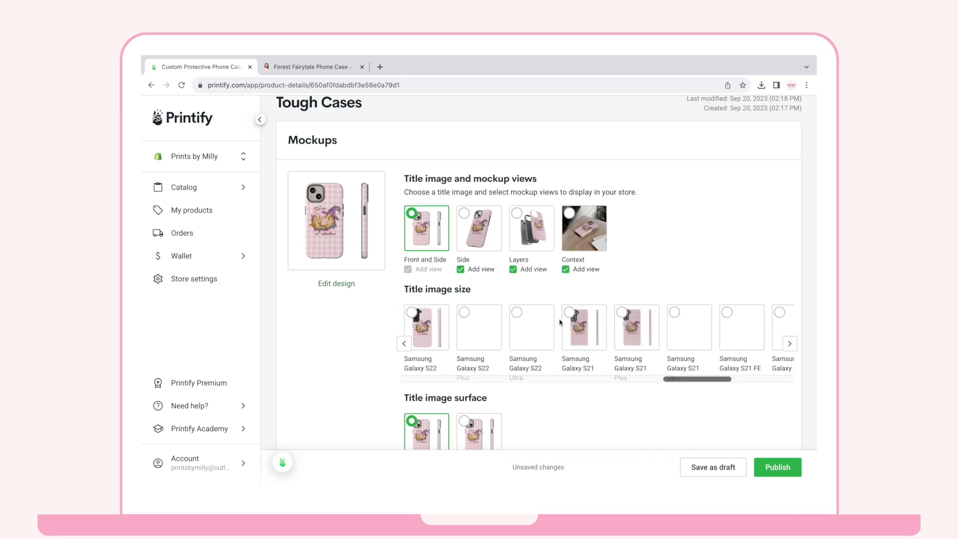
Assign the product to the All Products Shopify category and publish it to the store
{"action": "scroll", "coordinate": [607, 392], "scroll_direction": "down", "scroll_amount": 15}
{"action": "scroll", "coordinate": [608, 393], "scroll_direction": "down", "scroll_amount": 15}
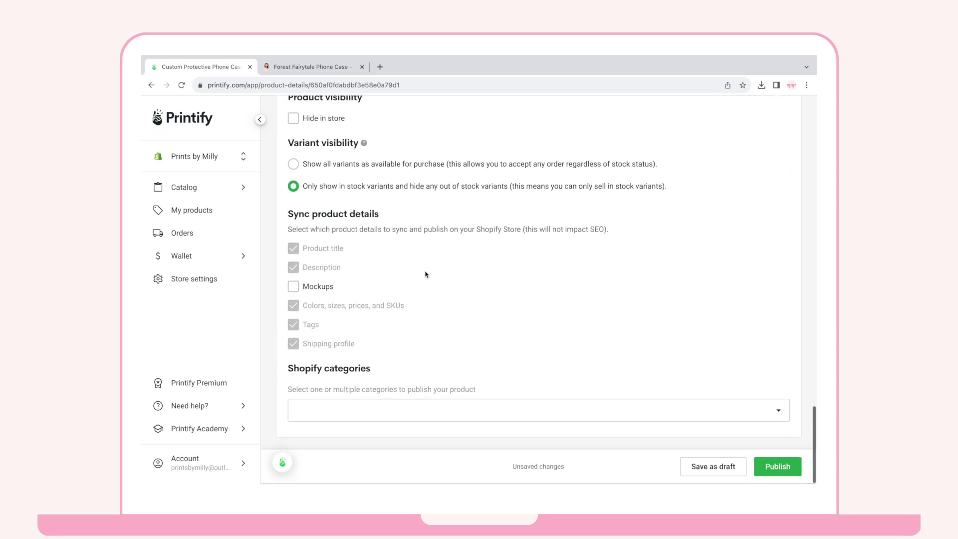
{"action": "left_click", "coordinate": [775, 410]}
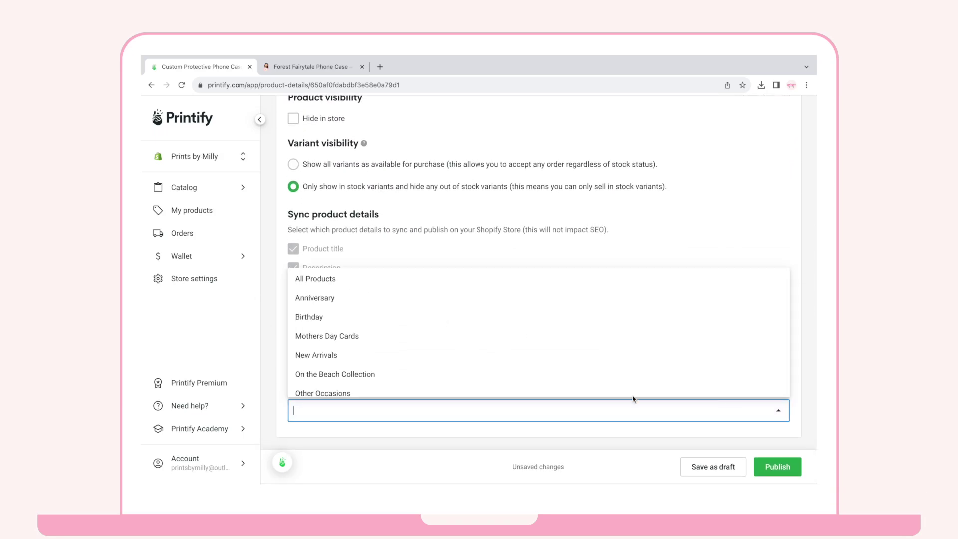
{"action": "scroll", "coordinate": [563, 355], "scroll_direction": "down", "scroll_amount": 5}
{"action": "scroll", "coordinate": [563, 355], "scroll_direction": "up", "scroll_amount": 8}
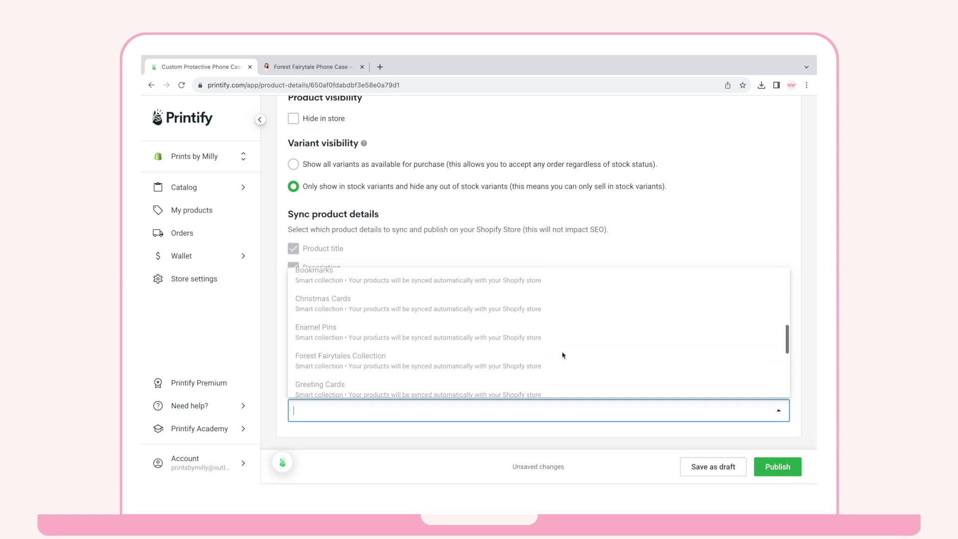
{"action": "left_click", "coordinate": [481, 280]}
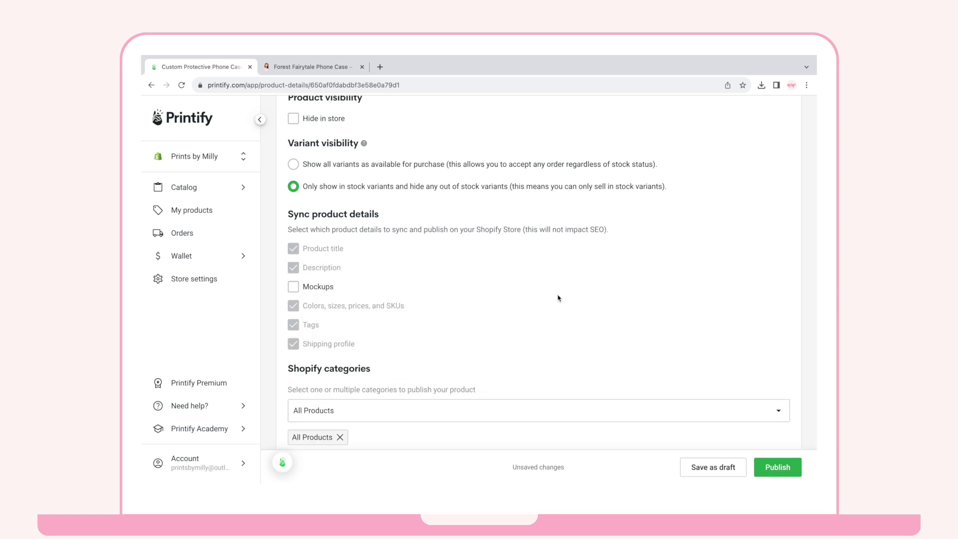
{"action": "scroll", "coordinate": [583, 307], "scroll_direction": "down", "scroll_amount": 1}
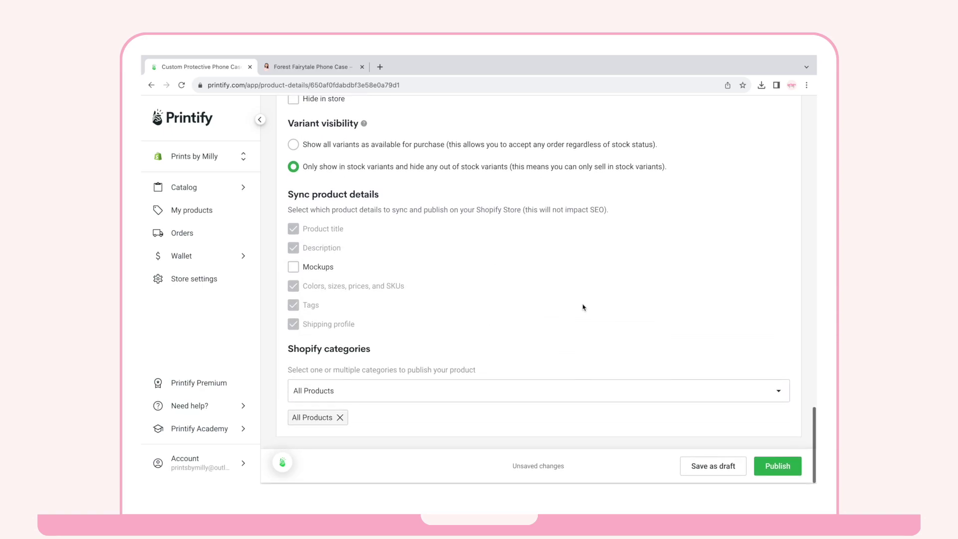
{"action": "left_click", "coordinate": [781, 467]}
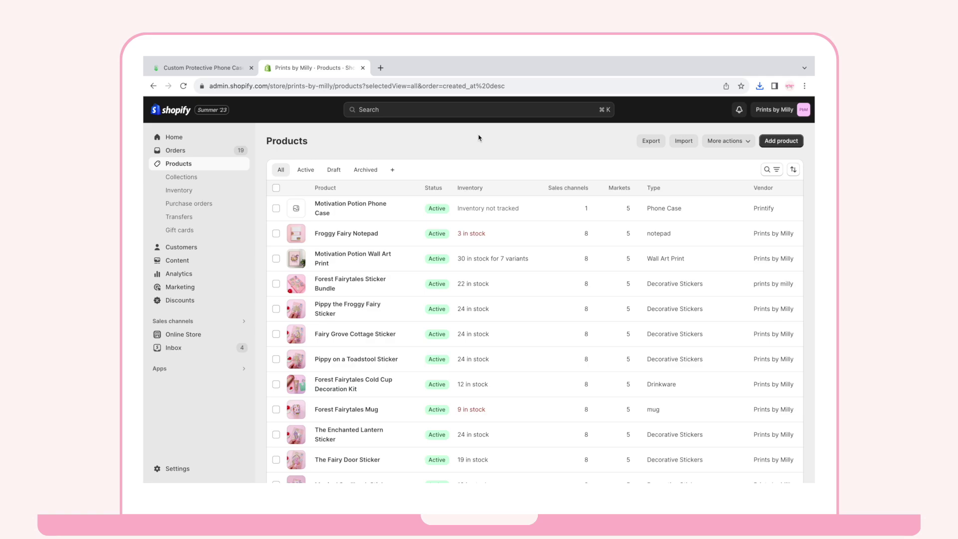
In the Shopify admin, open the Motivation Potion Phone Case product and upload three files to its media
{"action": "left_click", "coordinate": [377, 206]}
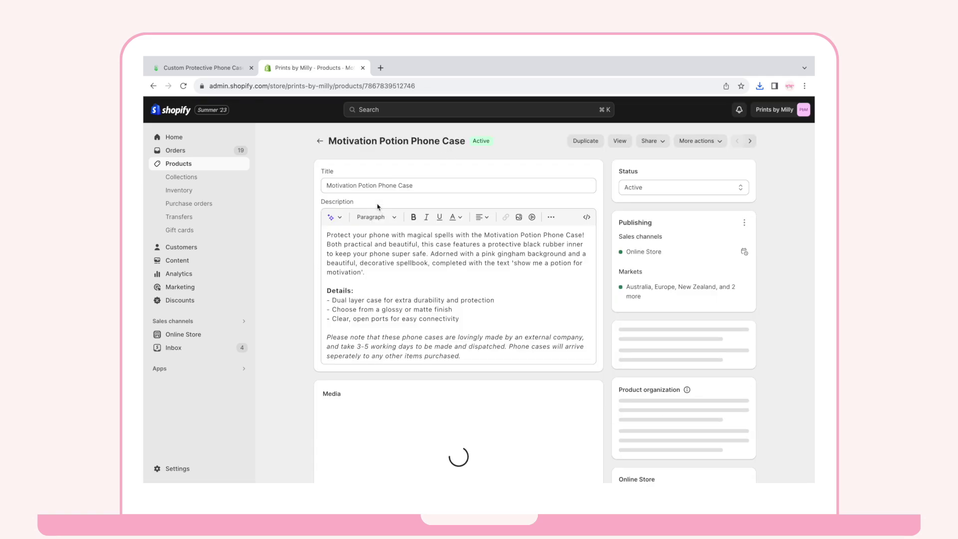
{"action": "scroll", "coordinate": [377, 206], "scroll_direction": "down", "scroll_amount": 3}
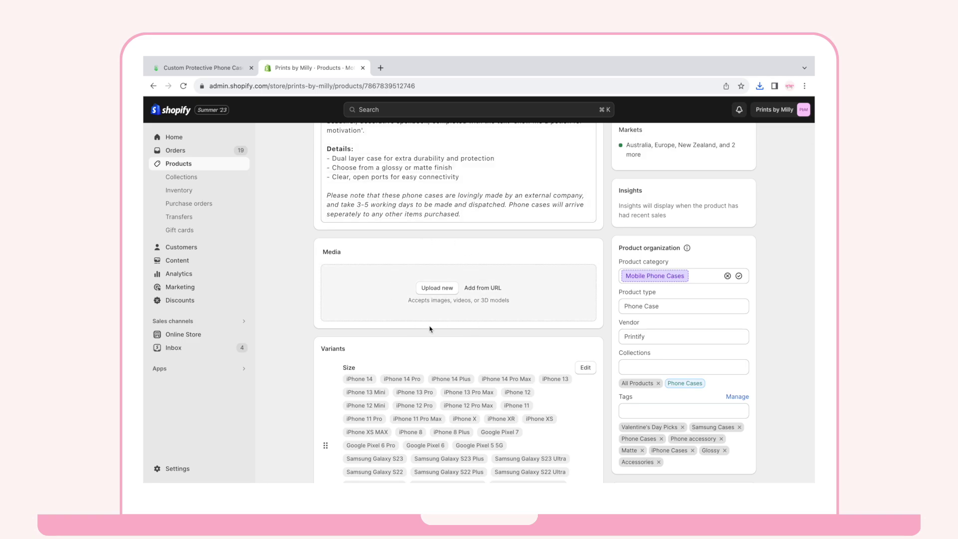
{"action": "left_click", "coordinate": [437, 291]}
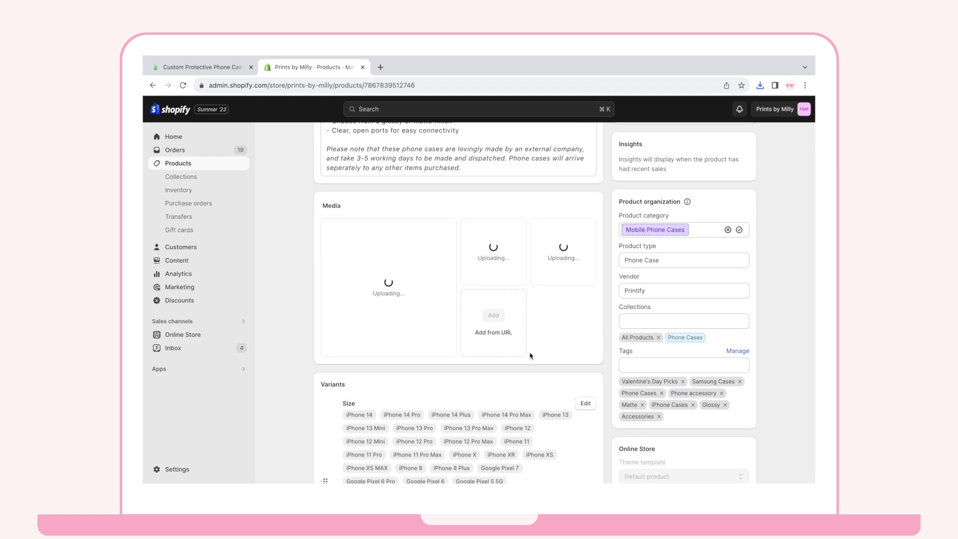
Add the existing tag "forest fairytales" to the Motivation Potion Phone Case product
{"action": "scroll", "coordinate": [530, 356], "scroll_direction": "down", "scroll_amount": 1}
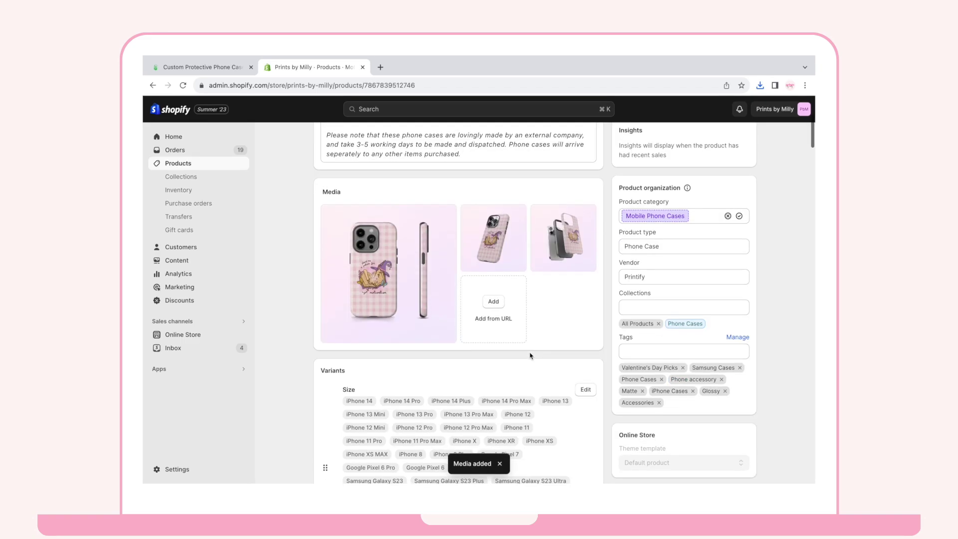
{"action": "left_click", "coordinate": [693, 348]}
{"action": "type", "text": "forest fairy"}
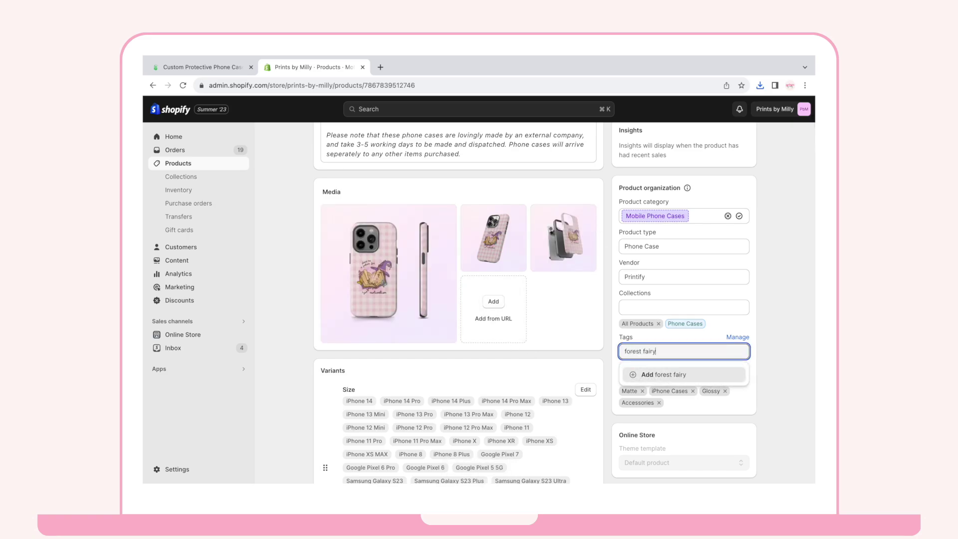
{"action": "type", "text": "tales"}
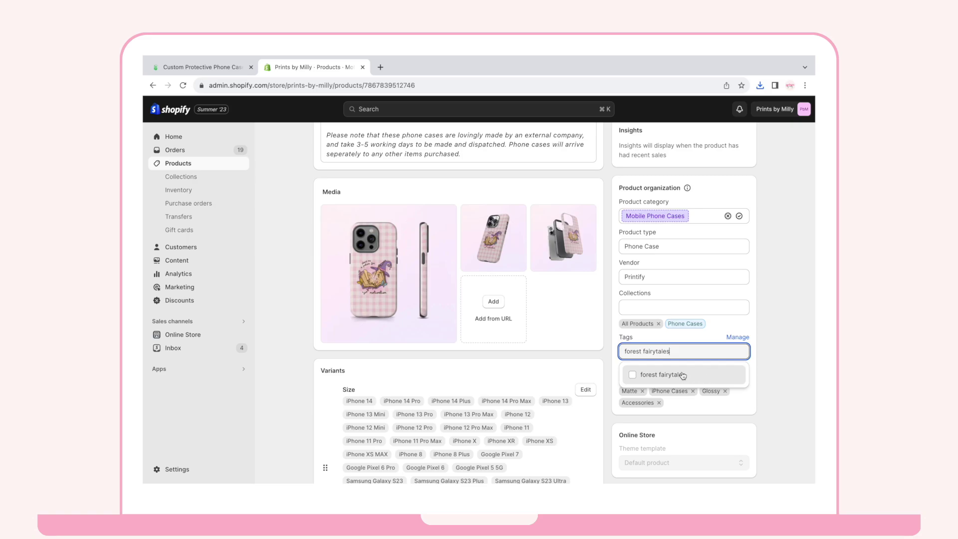
{"action": "left_click", "coordinate": [682, 375]}
{"action": "left_click", "coordinate": [776, 316]}
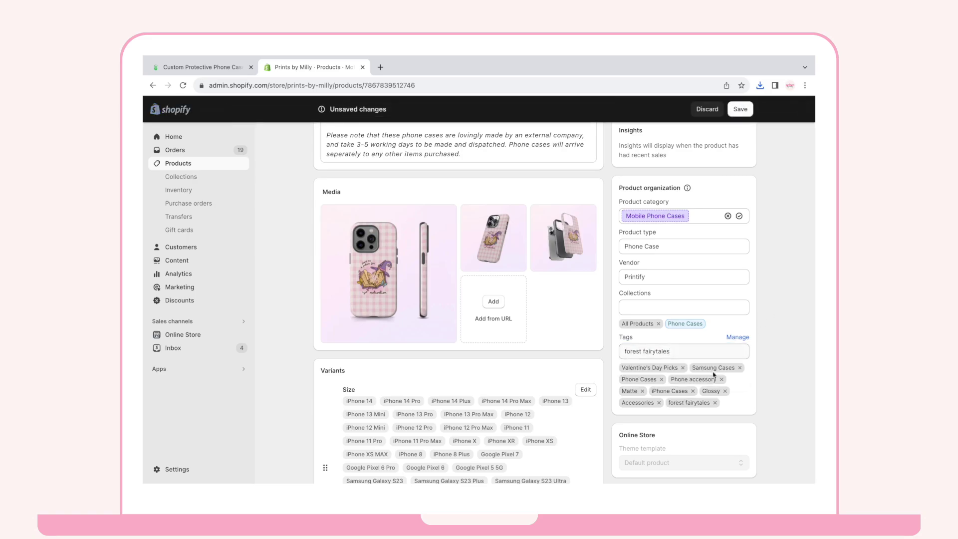
{"action": "scroll", "coordinate": [698, 403], "scroll_direction": "up", "scroll_amount": 5}
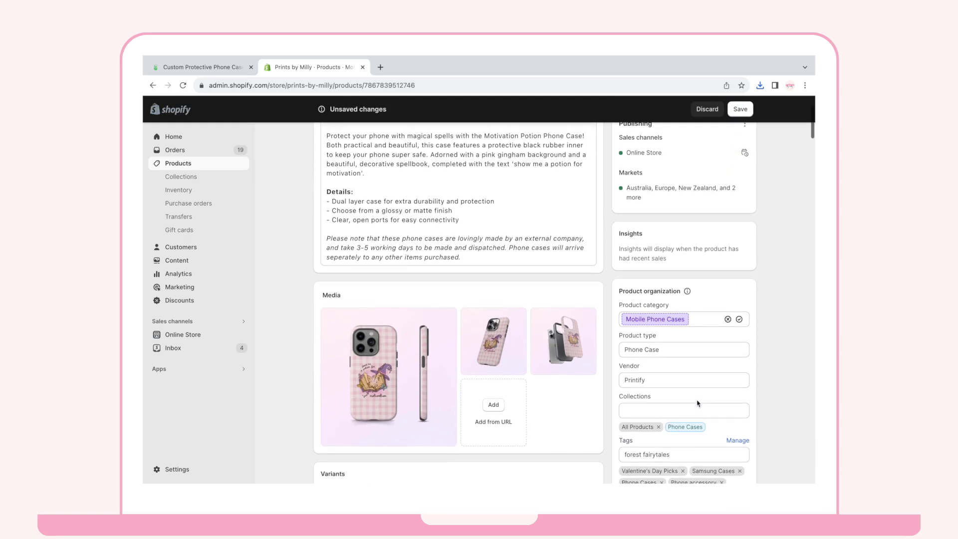
Select all of the product's size and surface variants and open them for bulk editing
{"action": "scroll", "coordinate": [698, 403], "scroll_direction": "down", "scroll_amount": 15}
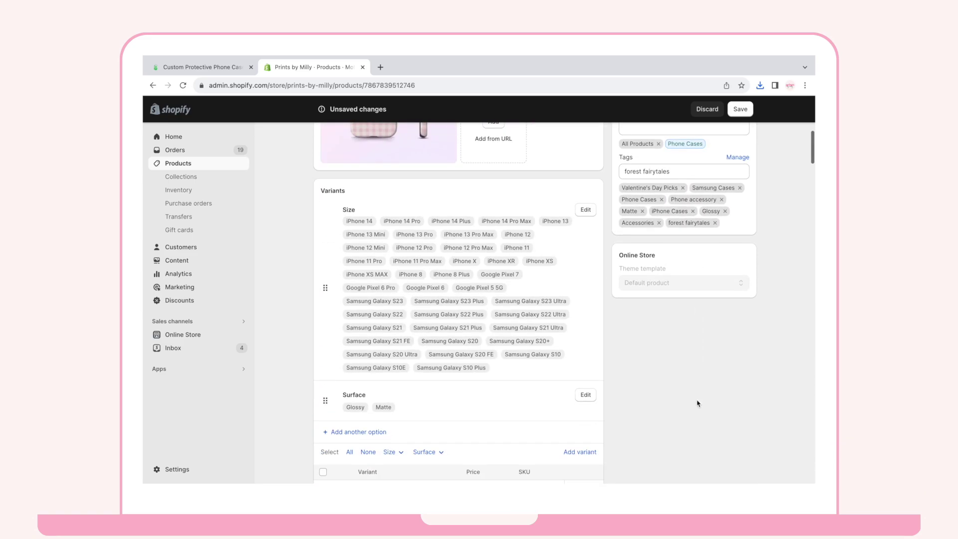
{"action": "scroll", "coordinate": [644, 278], "scroll_direction": "down", "scroll_amount": 2}
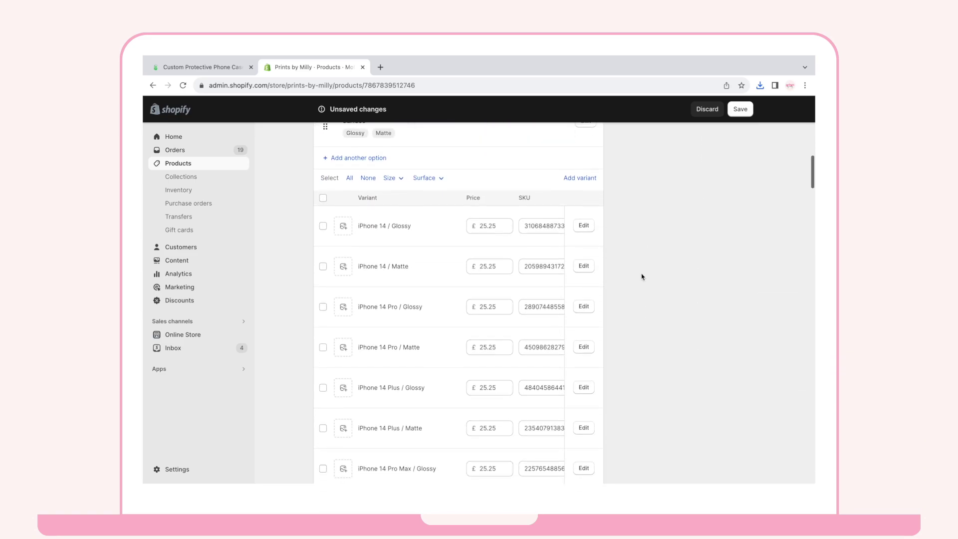
{"action": "left_click", "coordinate": [323, 185]}
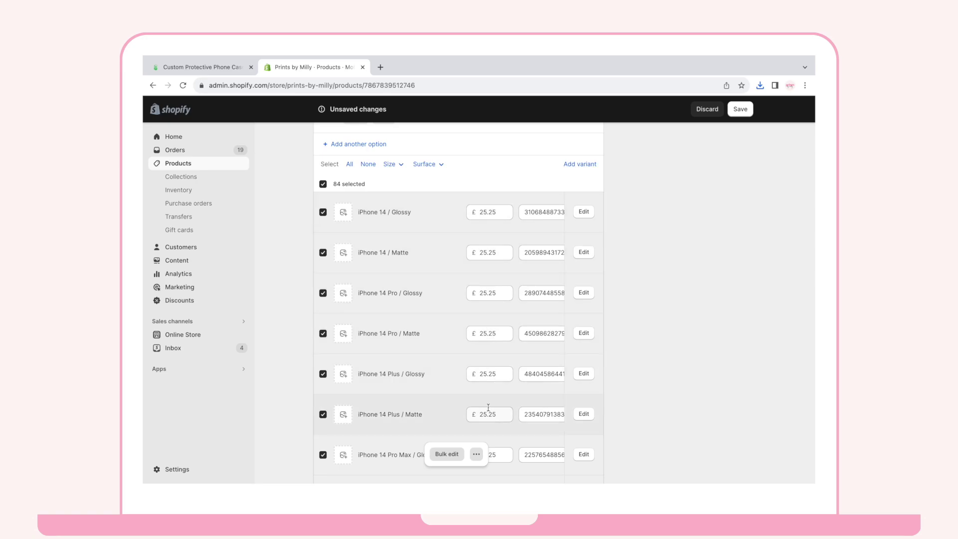
{"action": "scroll", "coordinate": [492, 402], "scroll_direction": "down", "scroll_amount": 6}
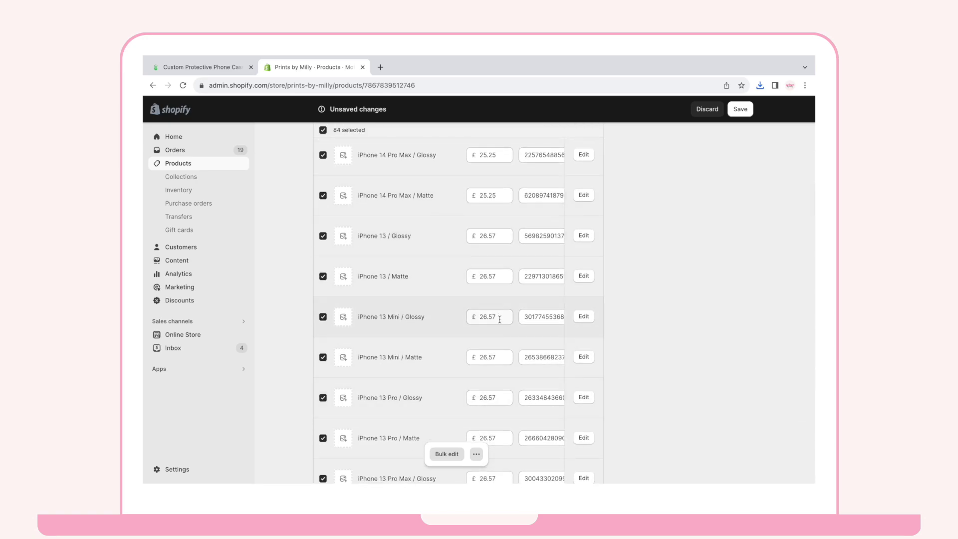
{"action": "scroll", "coordinate": [499, 393], "scroll_direction": "down", "scroll_amount": 1}
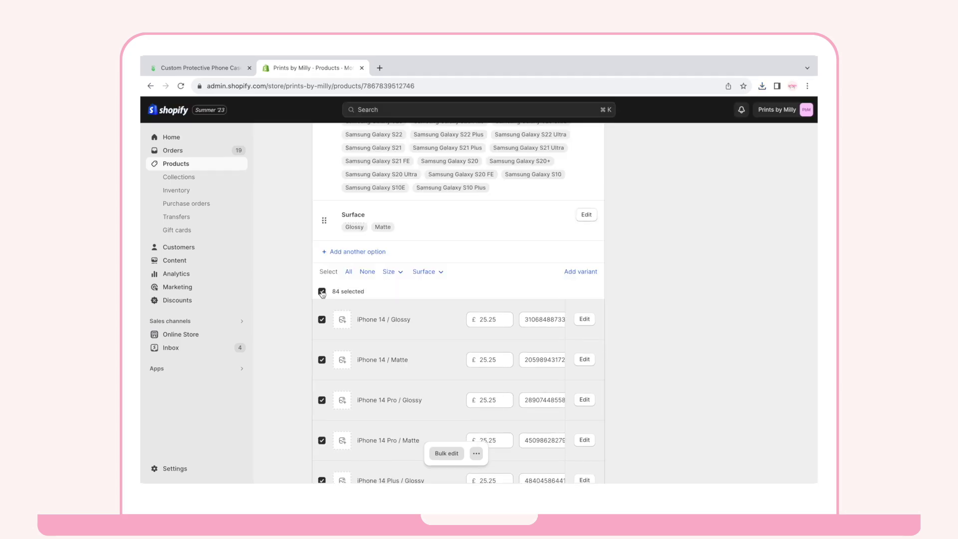
{"action": "left_click", "coordinate": [447, 453]}
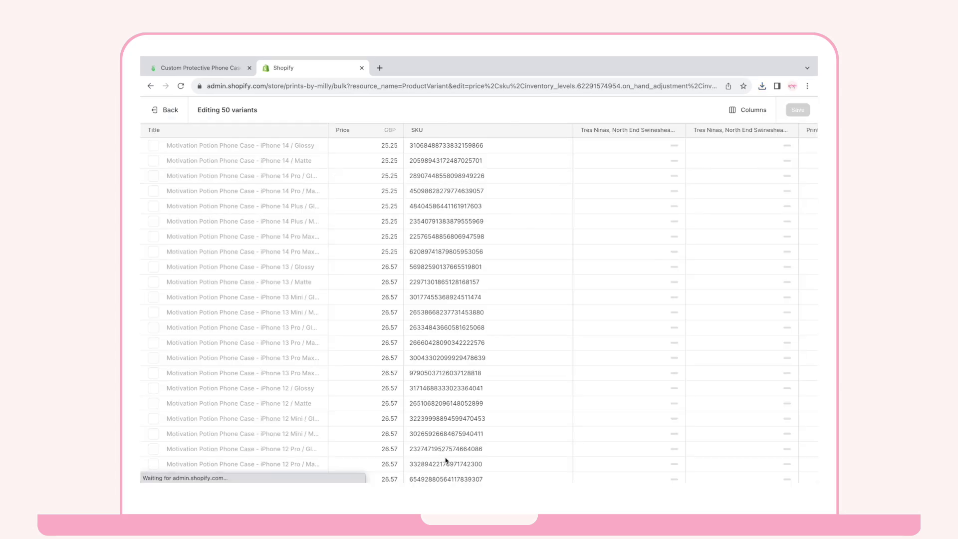
Set the price of every variant to 25 GBP, save the changes and return to the product page
{"action": "left_click", "coordinate": [381, 147]}
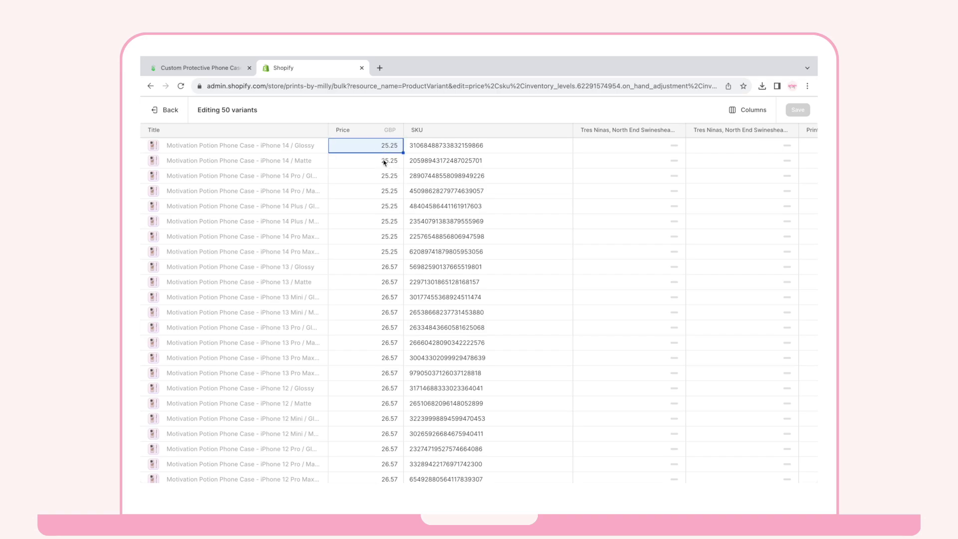
{"action": "left_click_drag", "start_coordinate": [384, 162], "coordinate": [384, 195]}
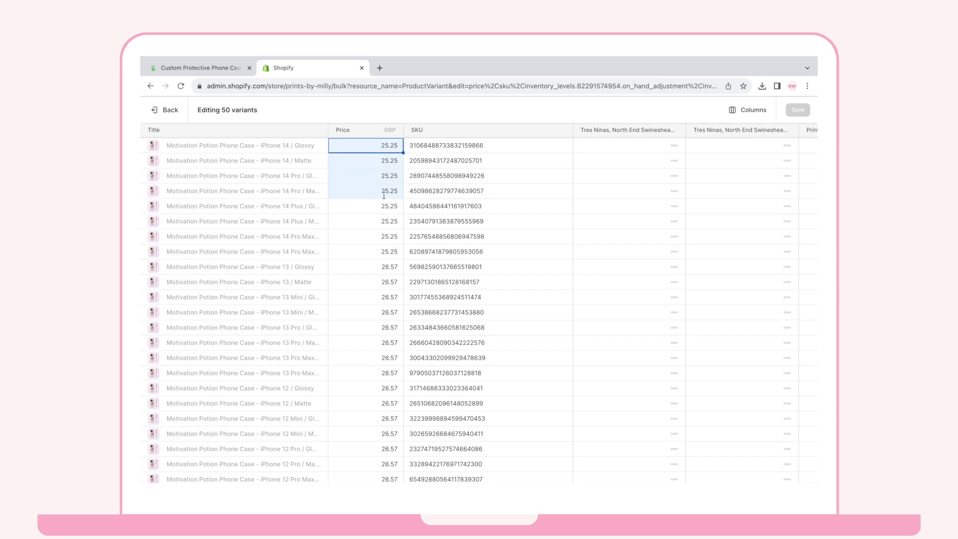
{"action": "scroll", "coordinate": [385, 375], "scroll_direction": "down", "scroll_amount": 9}
{"action": "left_click", "coordinate": [384, 381], "text": "shift"}
{"action": "left_click", "coordinate": [385, 438], "text": "shift"}
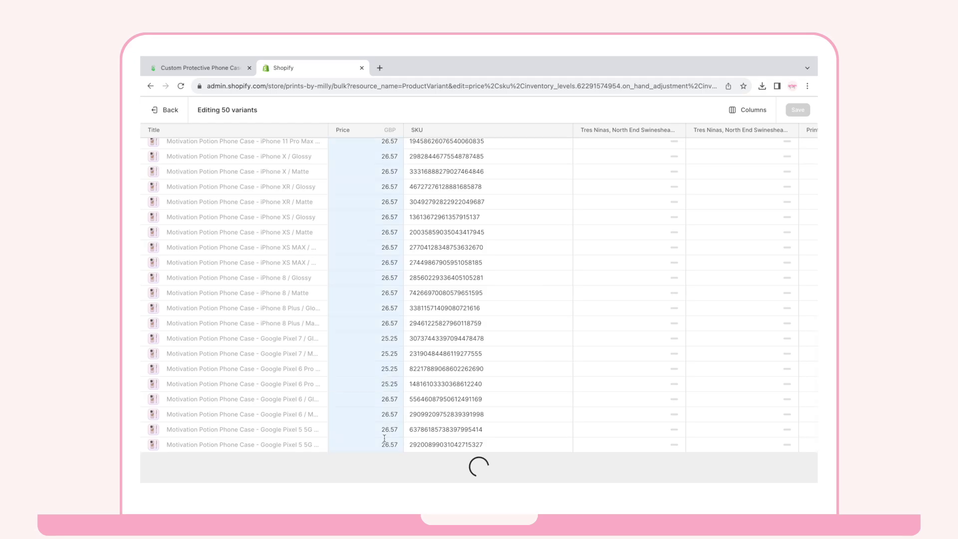
{"action": "scroll", "coordinate": [384, 438], "scroll_direction": "down", "scroll_amount": 10}
{"action": "left_click", "coordinate": [384, 438], "text": "shift"}
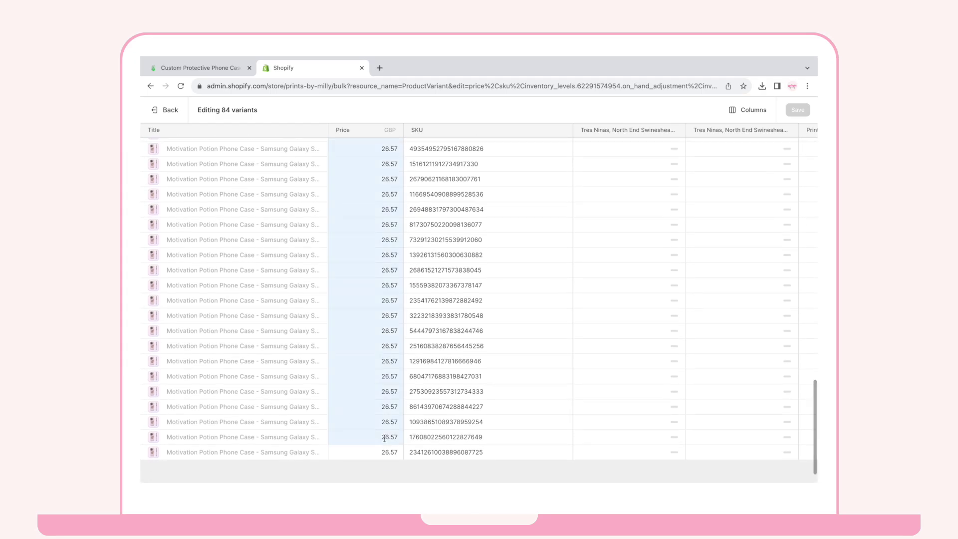
{"action": "left_click", "coordinate": [381, 450], "text": "shift"}
{"action": "scroll", "coordinate": [382, 449], "scroll_direction": "up", "scroll_amount": 20}
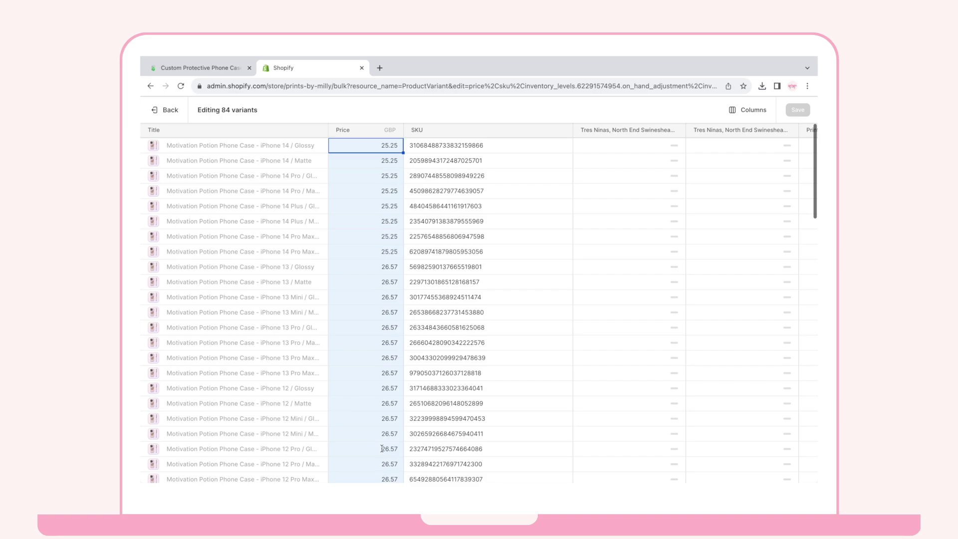
{"action": "type", "text": "25"}
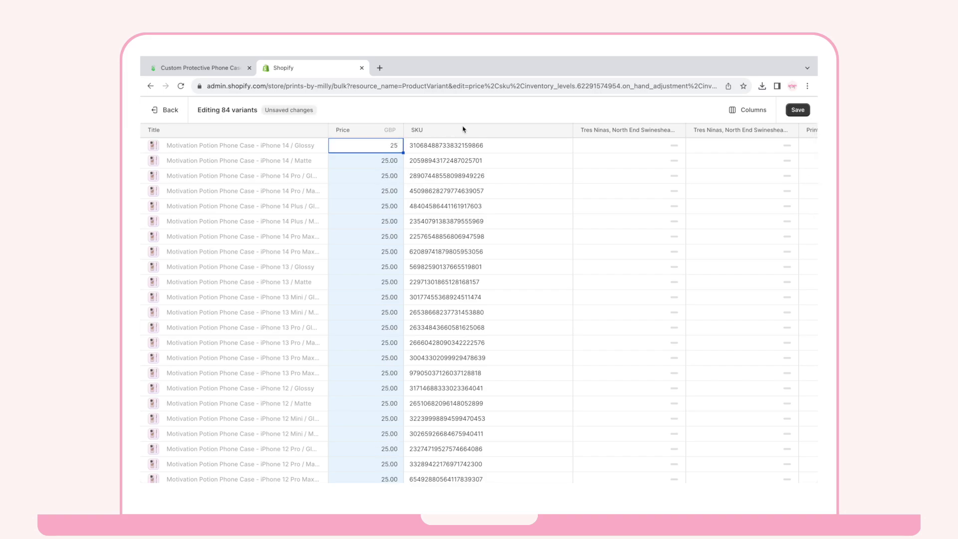
{"action": "left_click", "coordinate": [798, 110]}
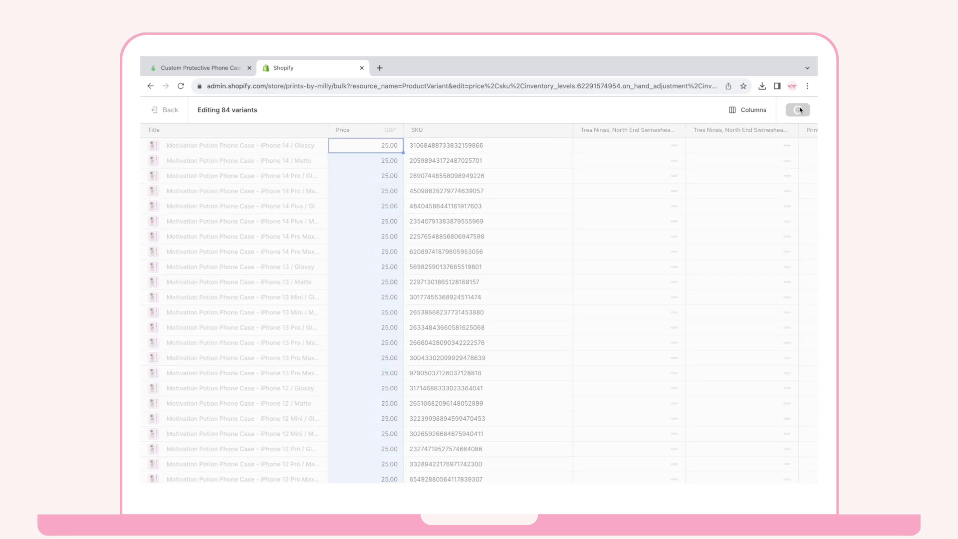
{"action": "left_click", "coordinate": [160, 110]}
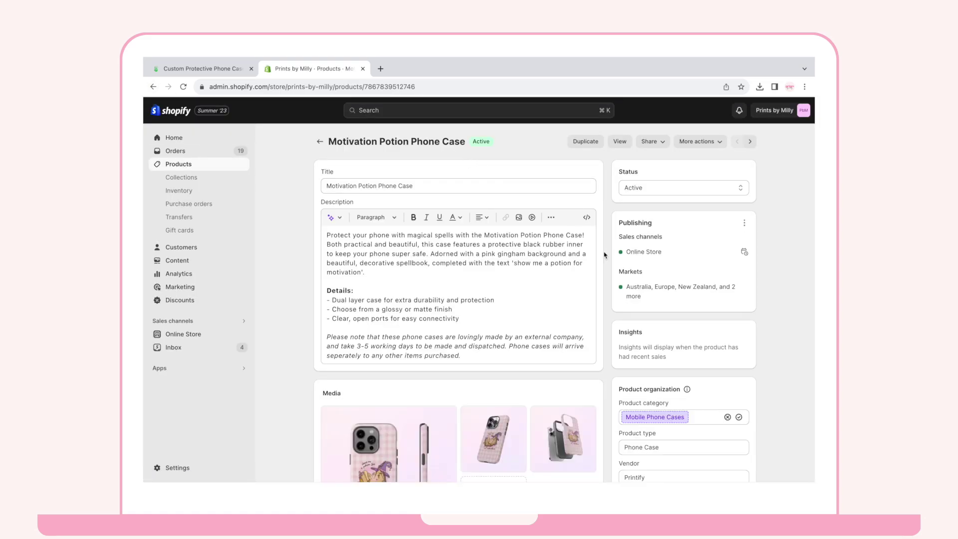
Check the prices of the iPhone variants in the product's variant list
{"action": "scroll", "coordinate": [604, 255], "scroll_direction": "down", "scroll_amount": 10}
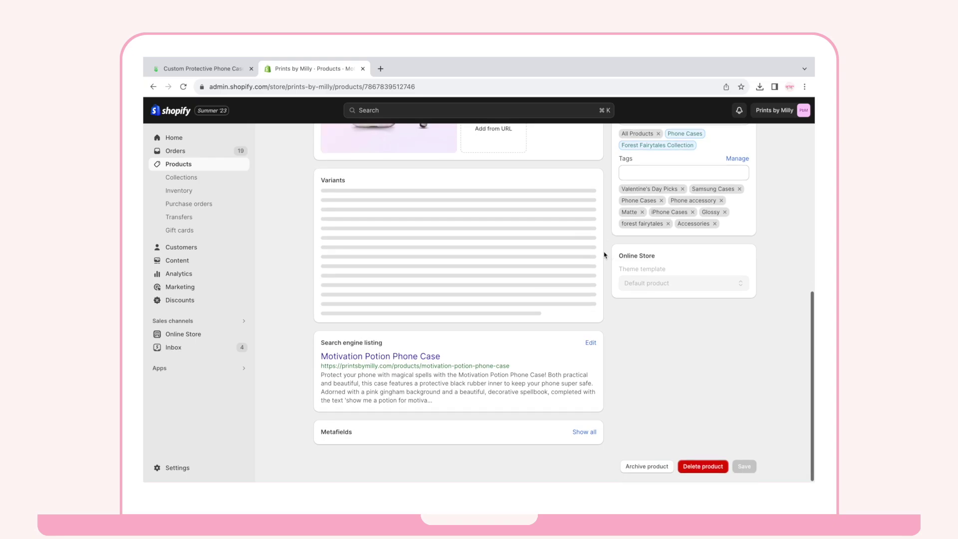
{"action": "scroll", "coordinate": [604, 255], "scroll_direction": "down", "scroll_amount": 10}
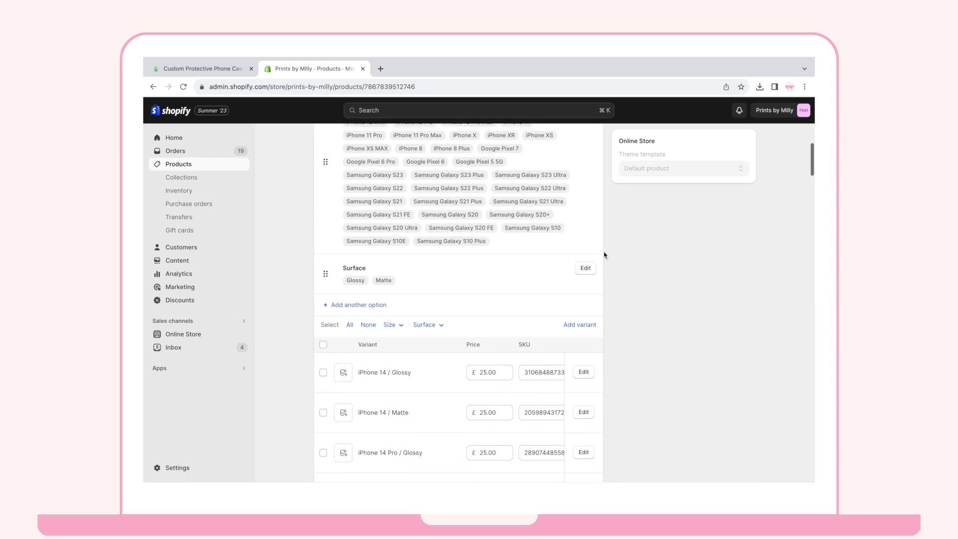
{"action": "scroll", "coordinate": [493, 289], "scroll_direction": "down", "scroll_amount": 5}
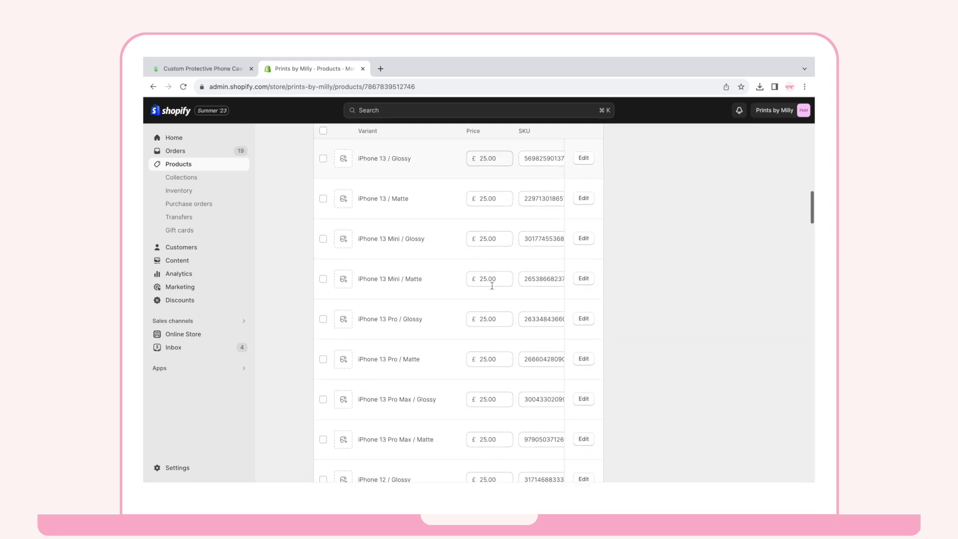
{"action": "scroll", "coordinate": [492, 289], "scroll_direction": "up", "scroll_amount": 16}
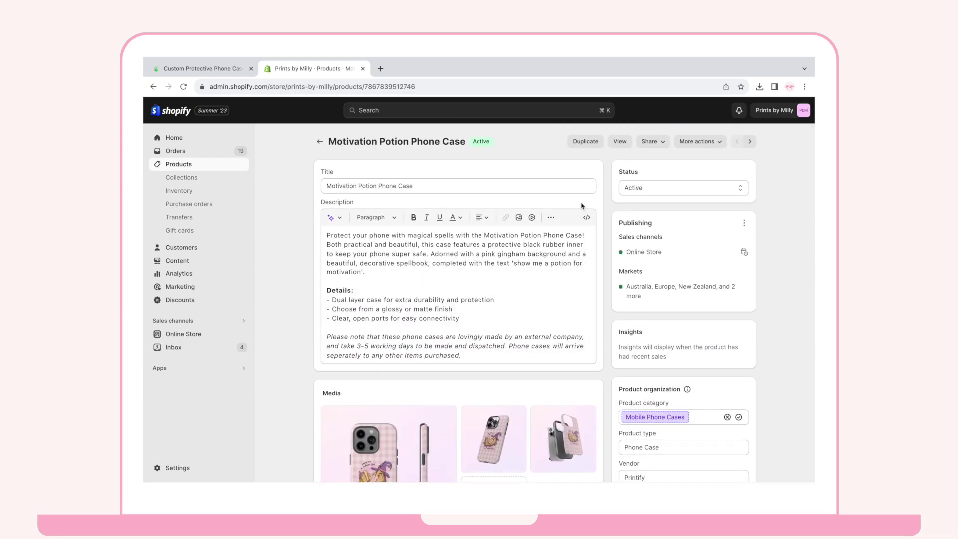
View the product in the online store and look over its main image, price, phone model choices and purchase options
{"action": "left_click", "coordinate": [620, 142]}
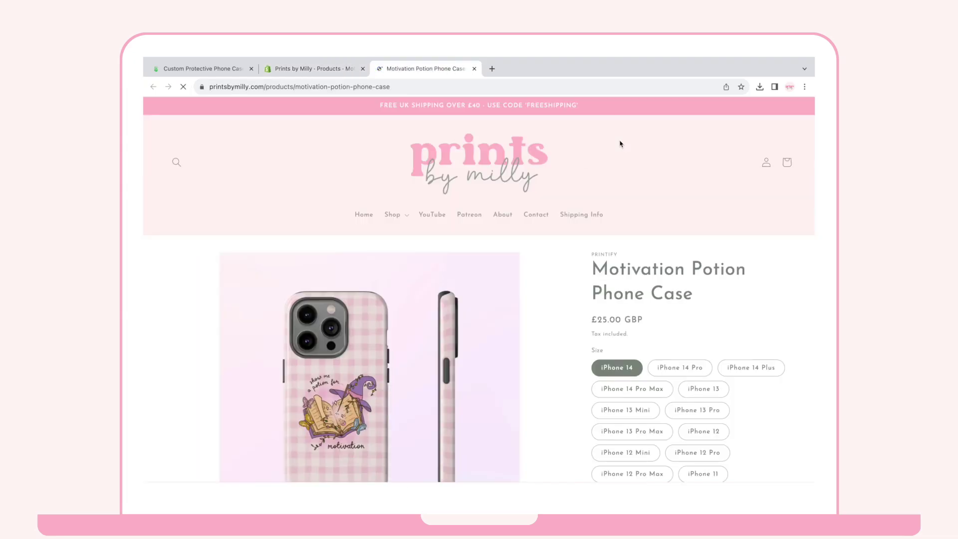
{"action": "scroll", "coordinate": [620, 143], "scroll_direction": "down", "scroll_amount": 3}
{"action": "scroll", "coordinate": [460, 279], "scroll_direction": "down", "scroll_amount": 8}
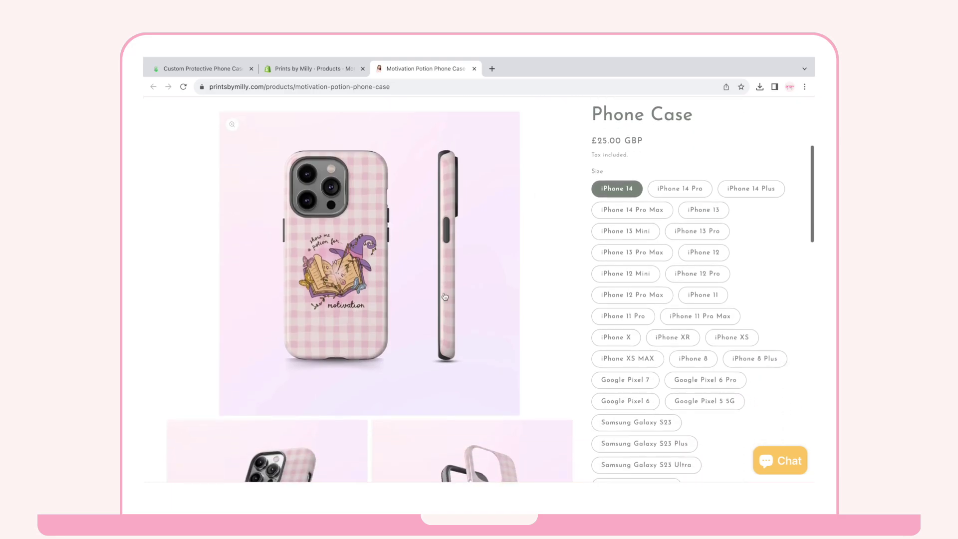
{"action": "scroll", "coordinate": [353, 396], "scroll_direction": "down", "scroll_amount": 8}
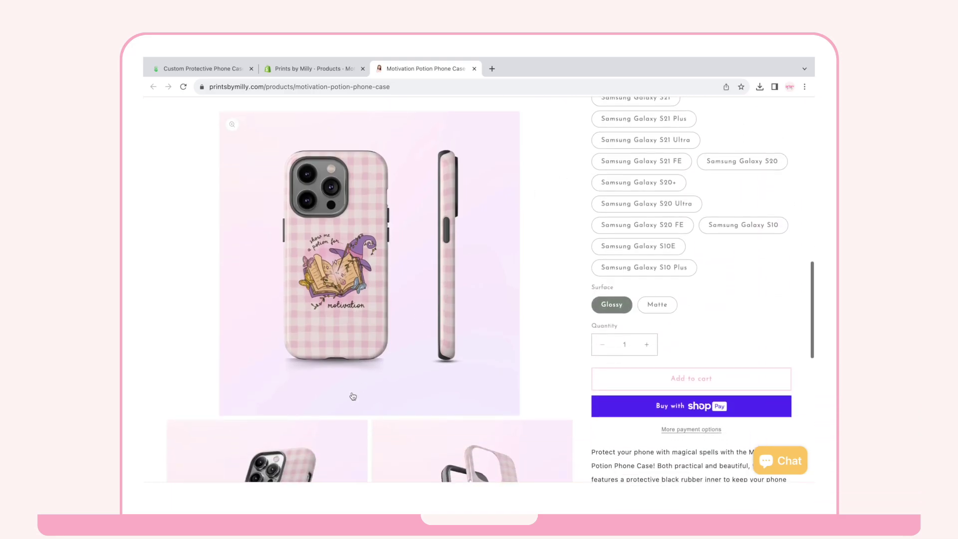
{"action": "scroll", "coordinate": [353, 396], "scroll_direction": "up", "scroll_amount": 5}
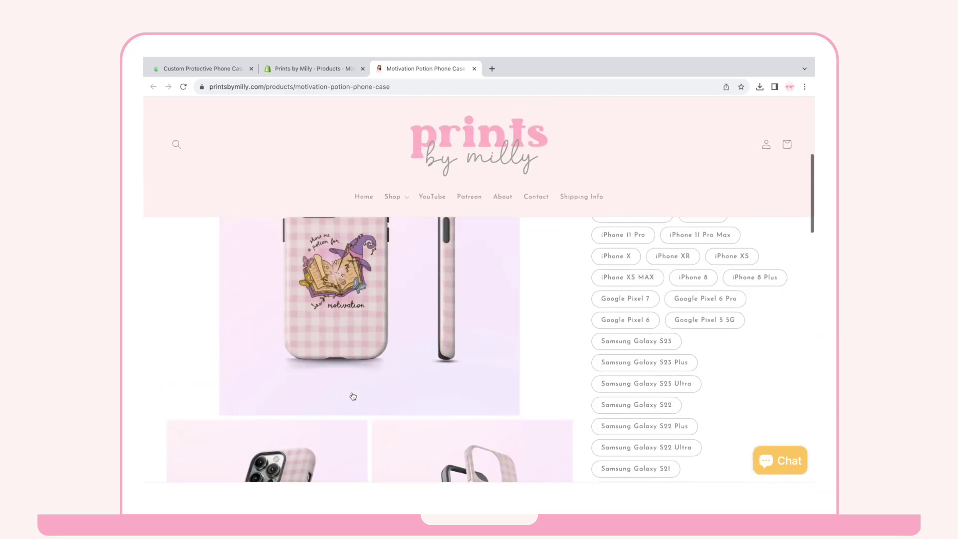
{"action": "scroll", "coordinate": [669, 257], "scroll_direction": "up", "scroll_amount": 2}
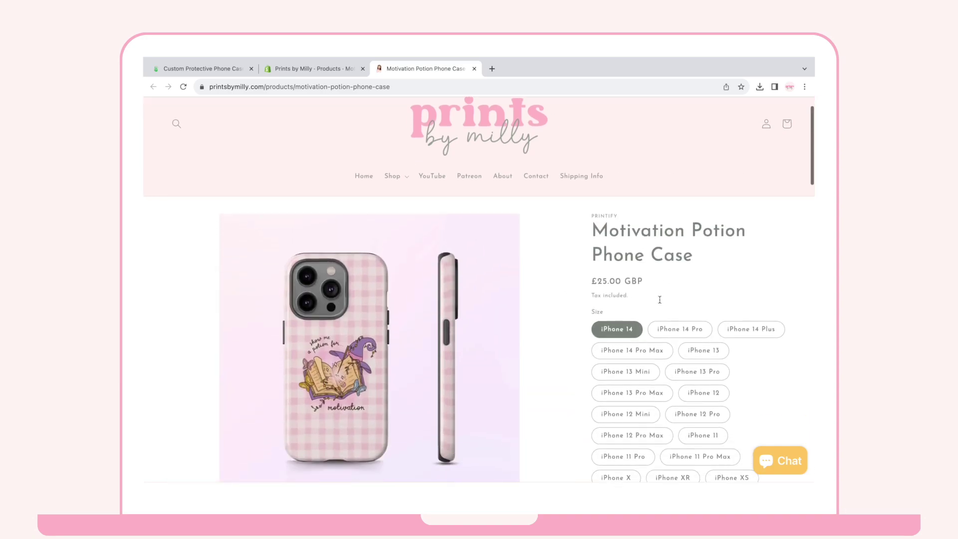
Try the Matte and Glossy surface options on the store page, and examine the product description and remaining images
{"action": "scroll", "coordinate": [660, 303], "scroll_direction": "down", "scroll_amount": 2}
{"action": "scroll", "coordinate": [668, 294], "scroll_direction": "down", "scroll_amount": 7}
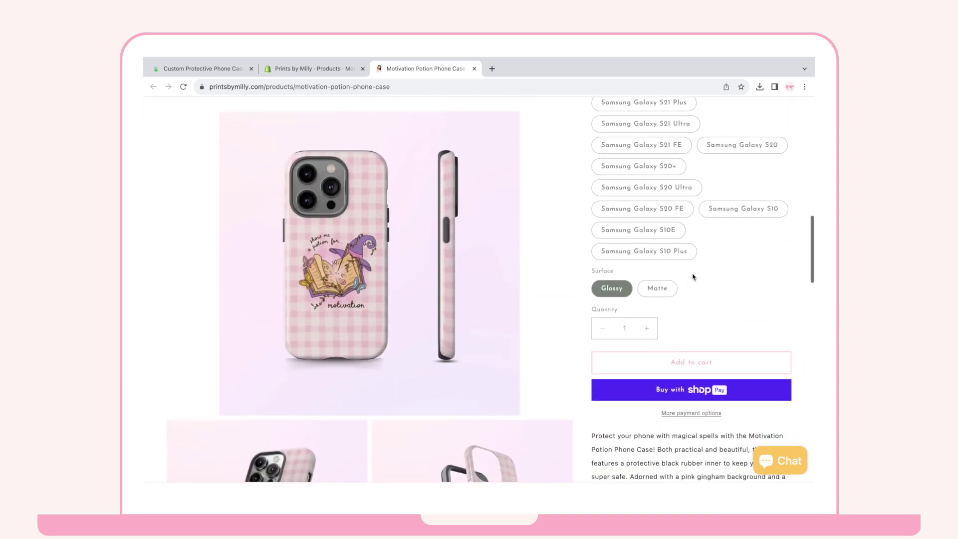
{"action": "scroll", "coordinate": [693, 278], "scroll_direction": "down", "scroll_amount": 2}
{"action": "left_click", "coordinate": [657, 215]}
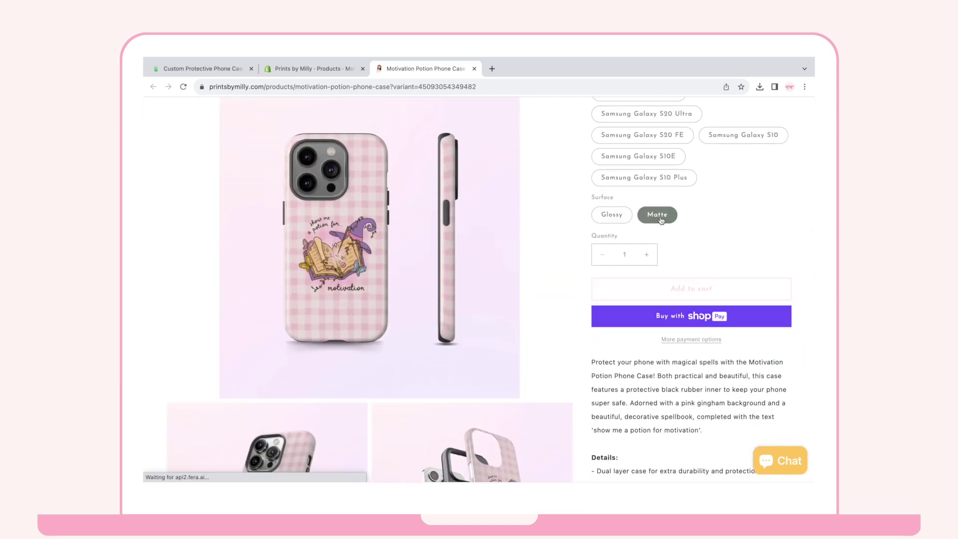
{"action": "left_click", "coordinate": [612, 216]}
{"action": "scroll", "coordinate": [658, 218], "scroll_direction": "down", "scroll_amount": 5}
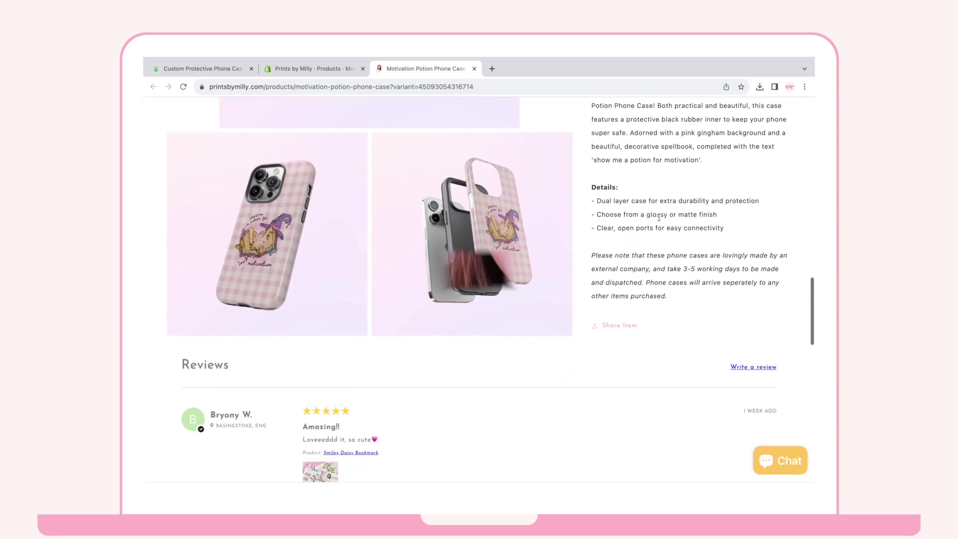